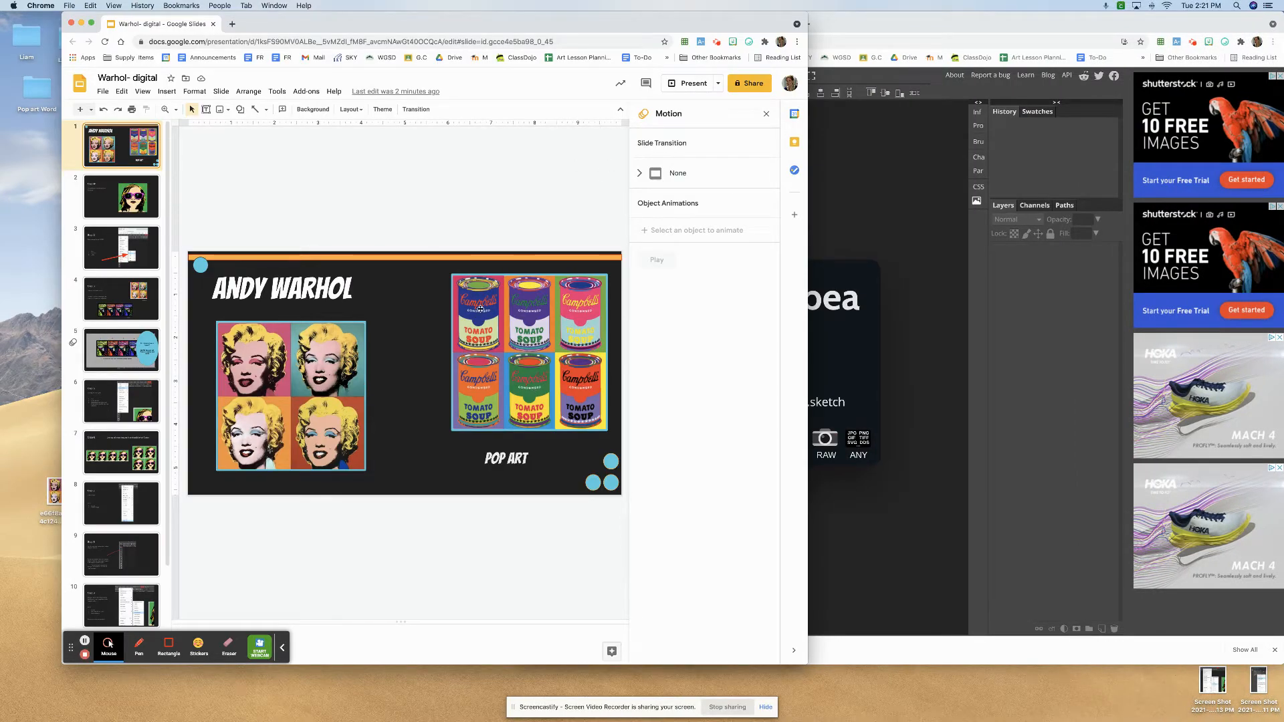
- Bring the Photopea browser window to the front and enlarge it to fill most of the screen
left_click(862, 211)
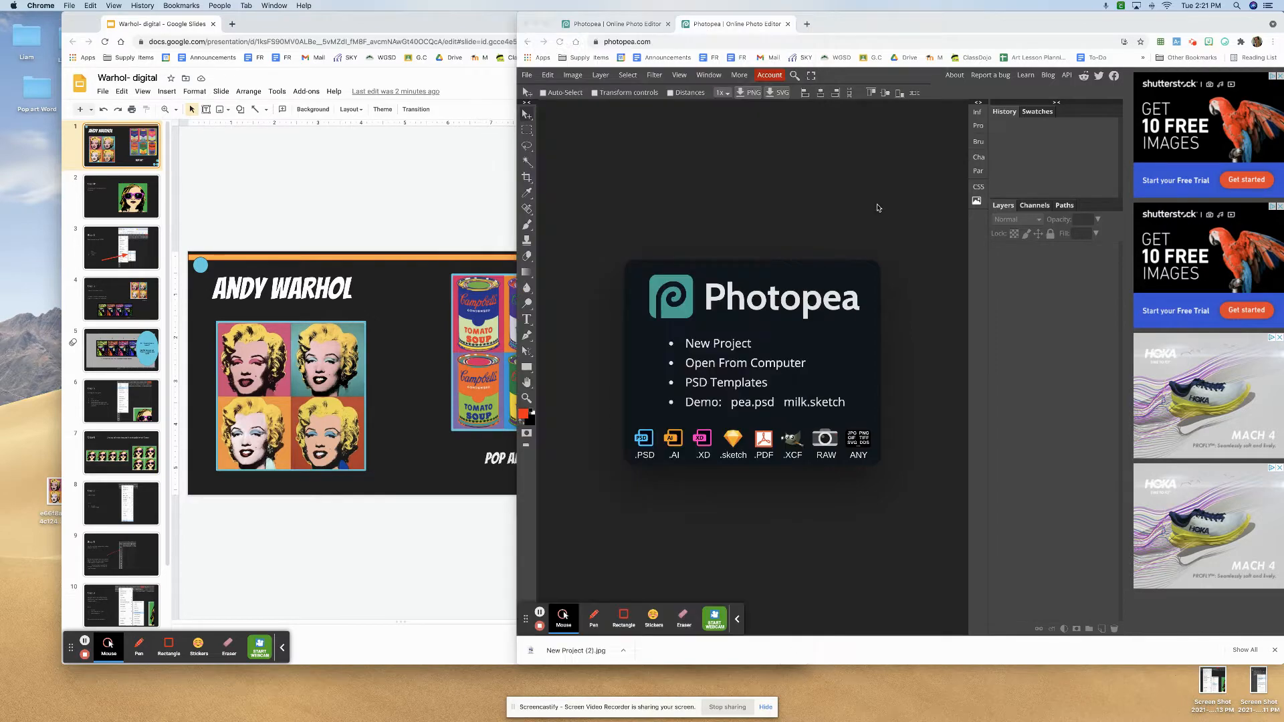
left_click_drag(873, 25, 453, 4)
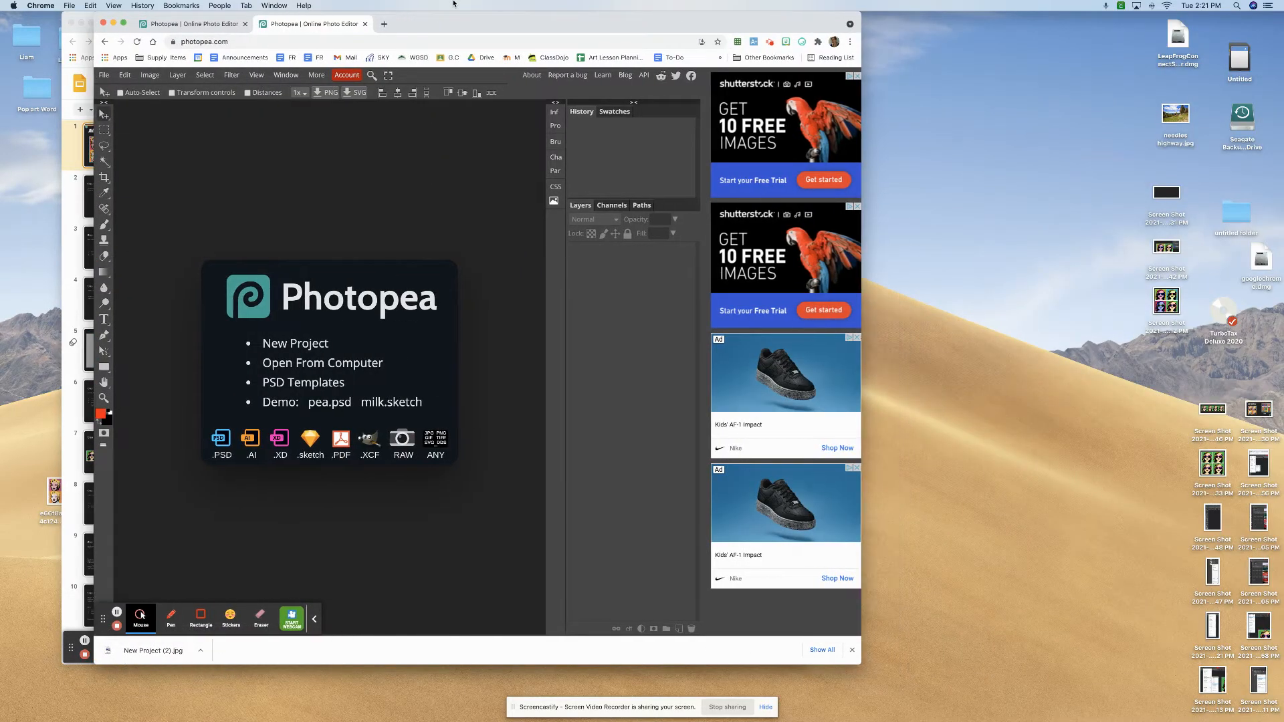
left_click_drag(862, 243, 1252, 256)
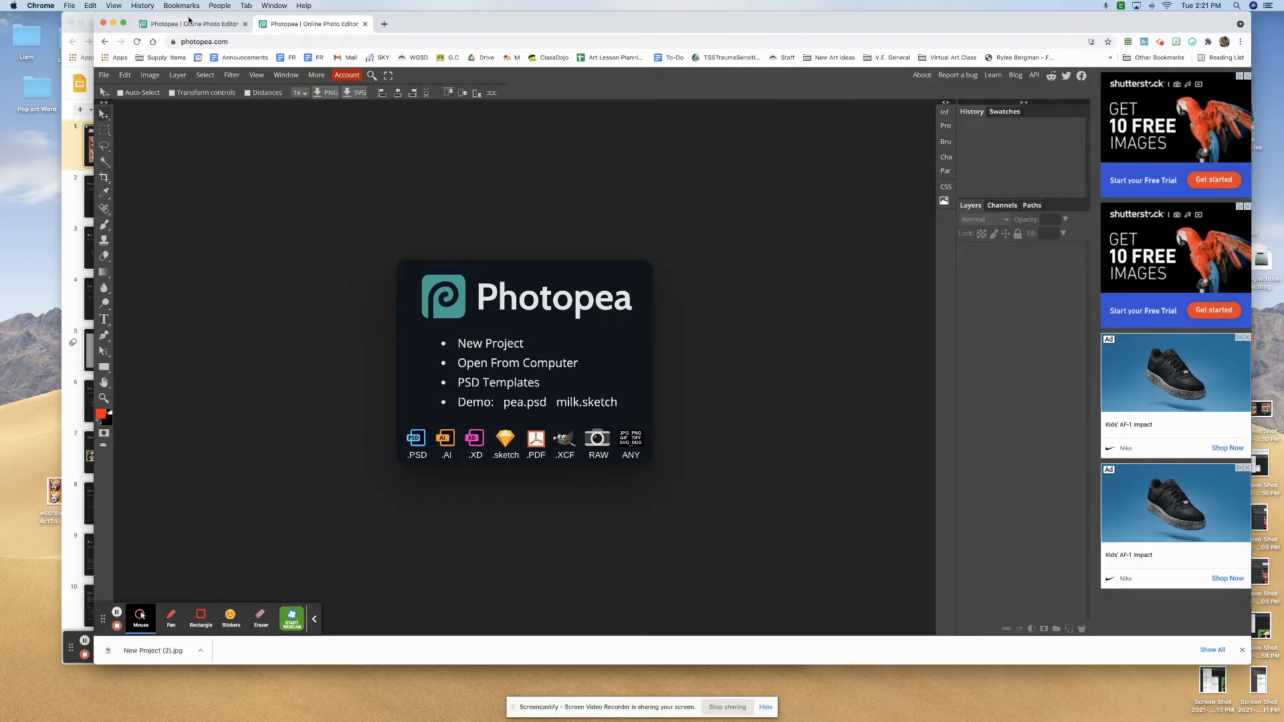
left_click_drag(235, 14, 153, 15)
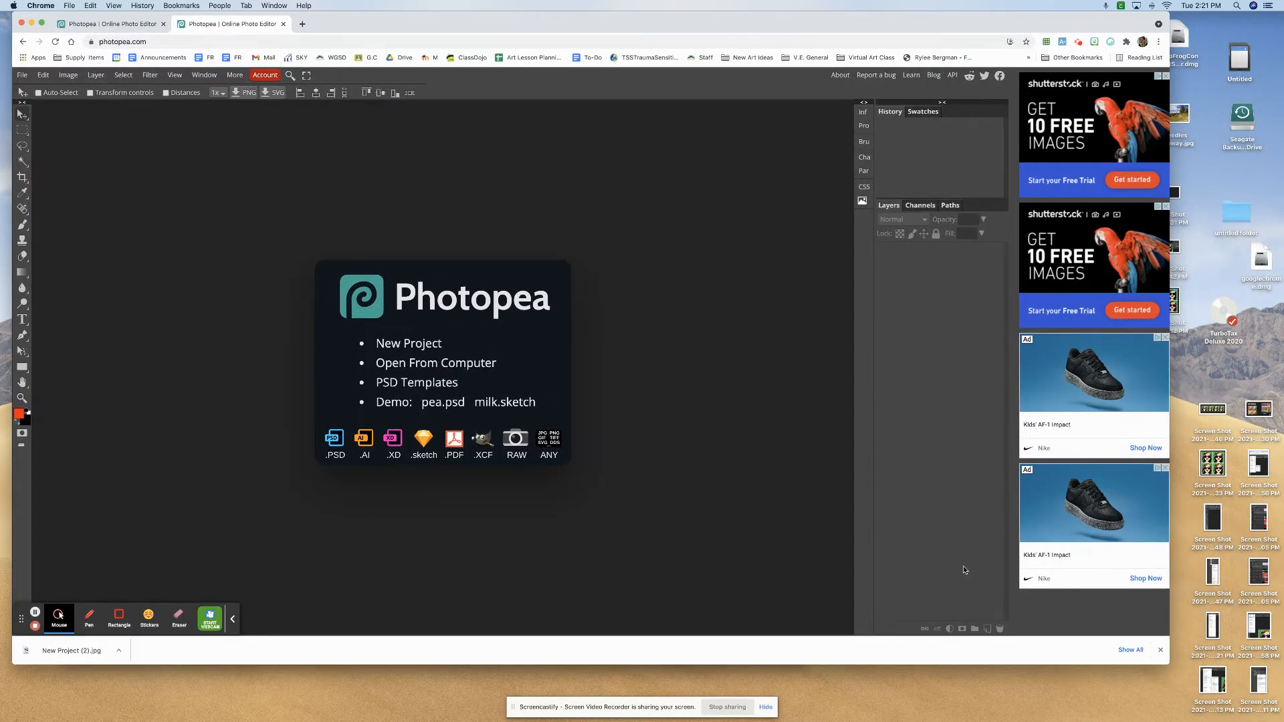
left_click_drag(1178, 660, 1267, 694)
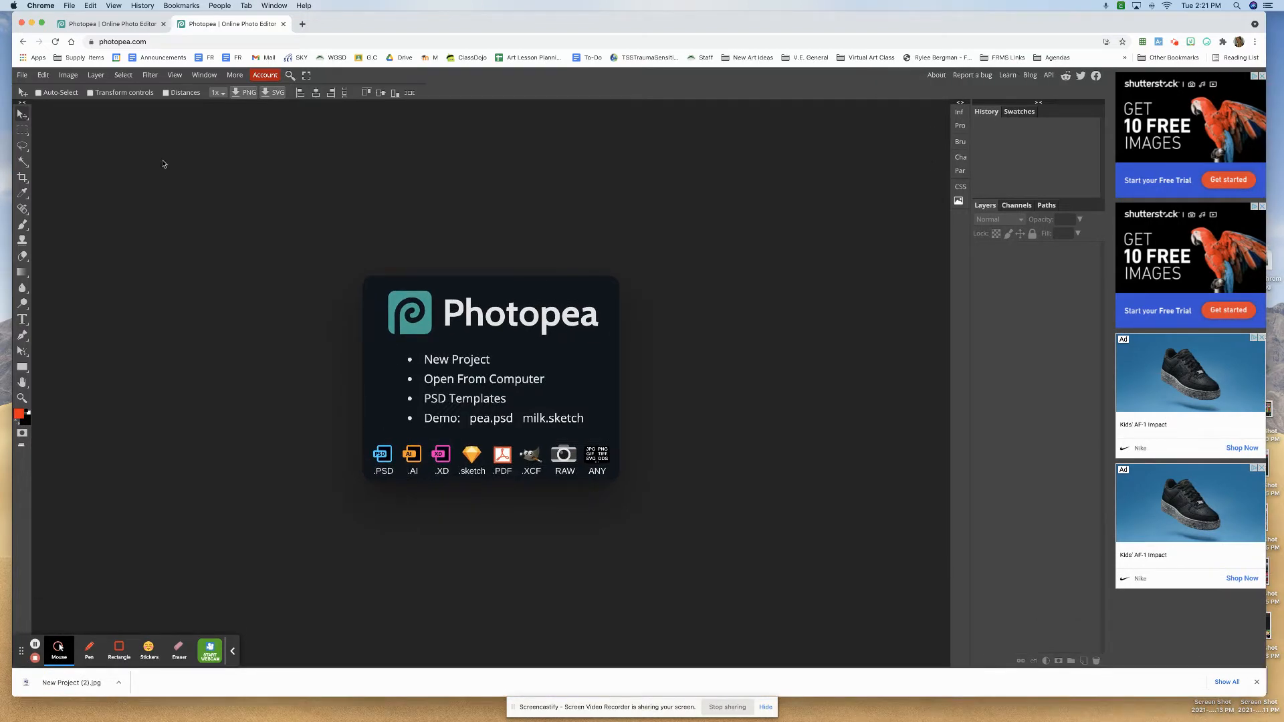
- Open New Project.psd from the Desktop folder
left_click(24, 75)
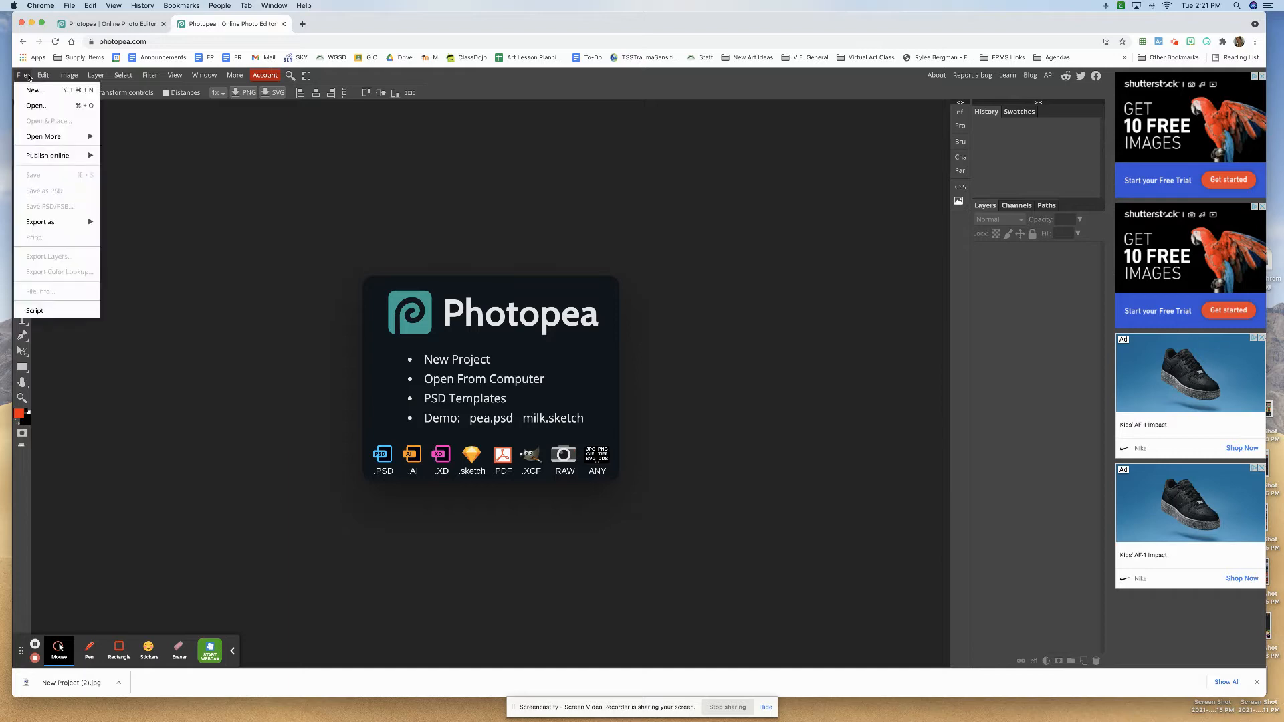
left_click(36, 102)
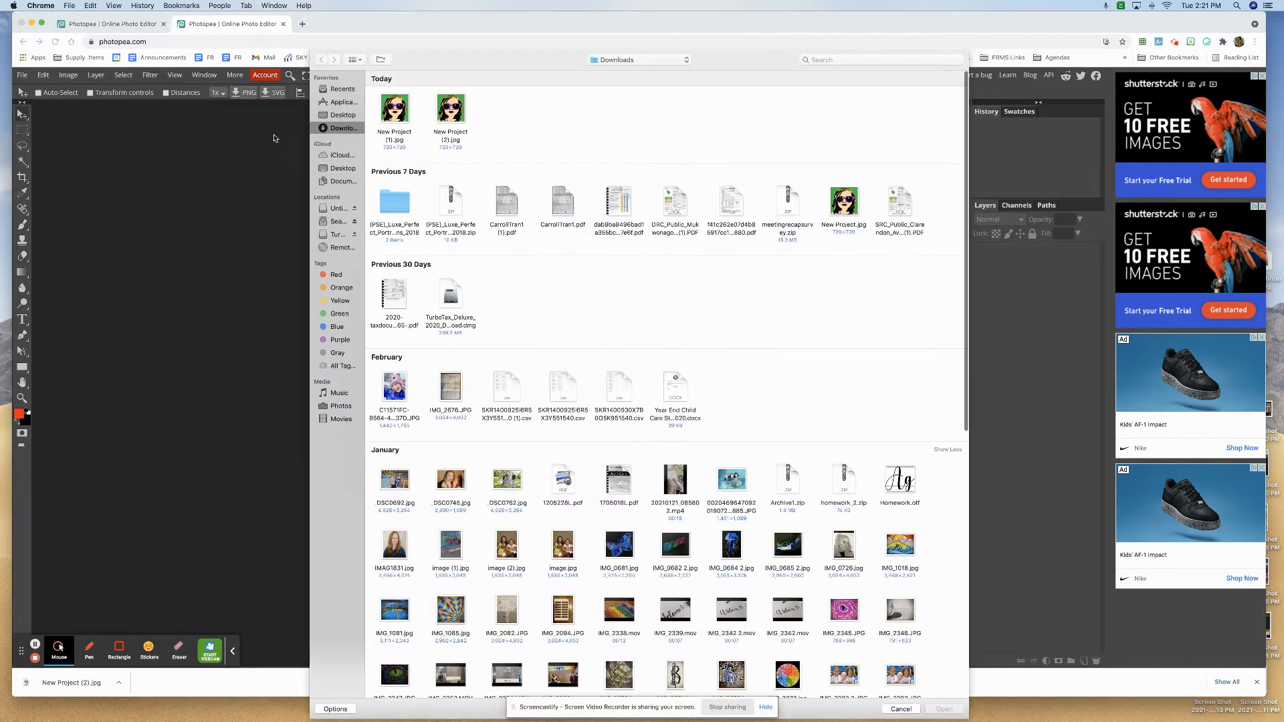
left_click(343, 115)
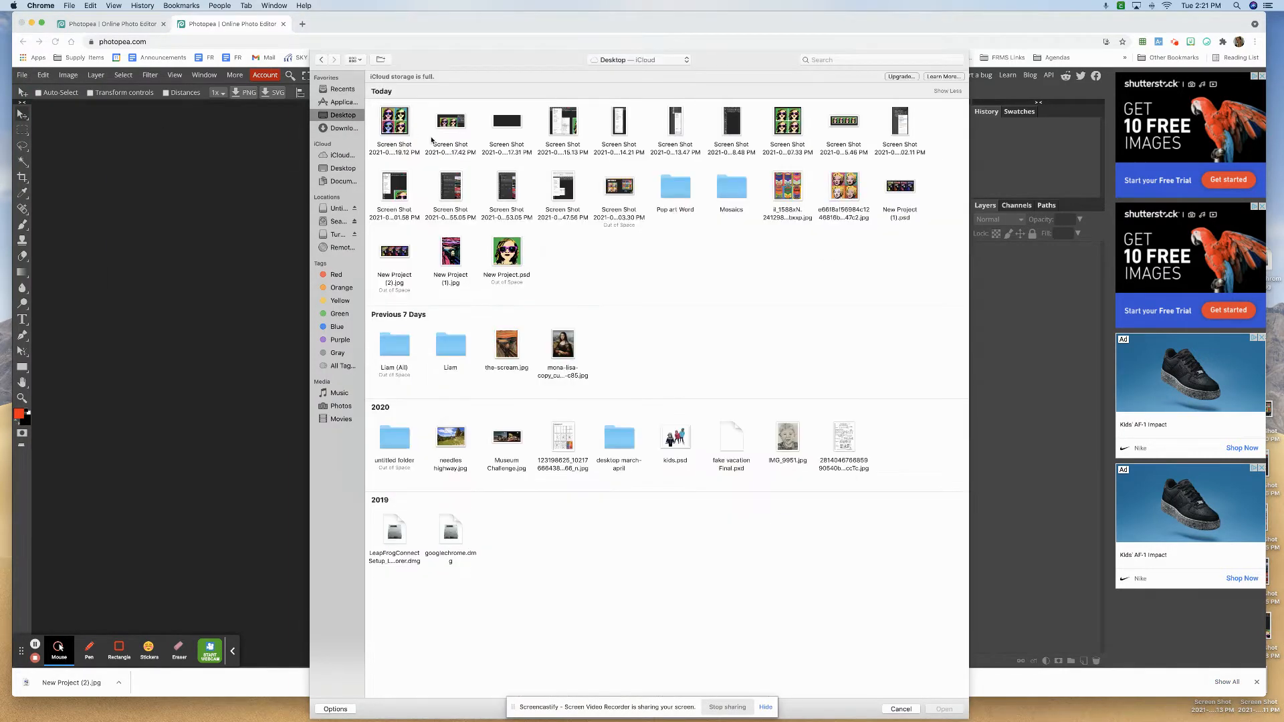
double_click(506, 278)
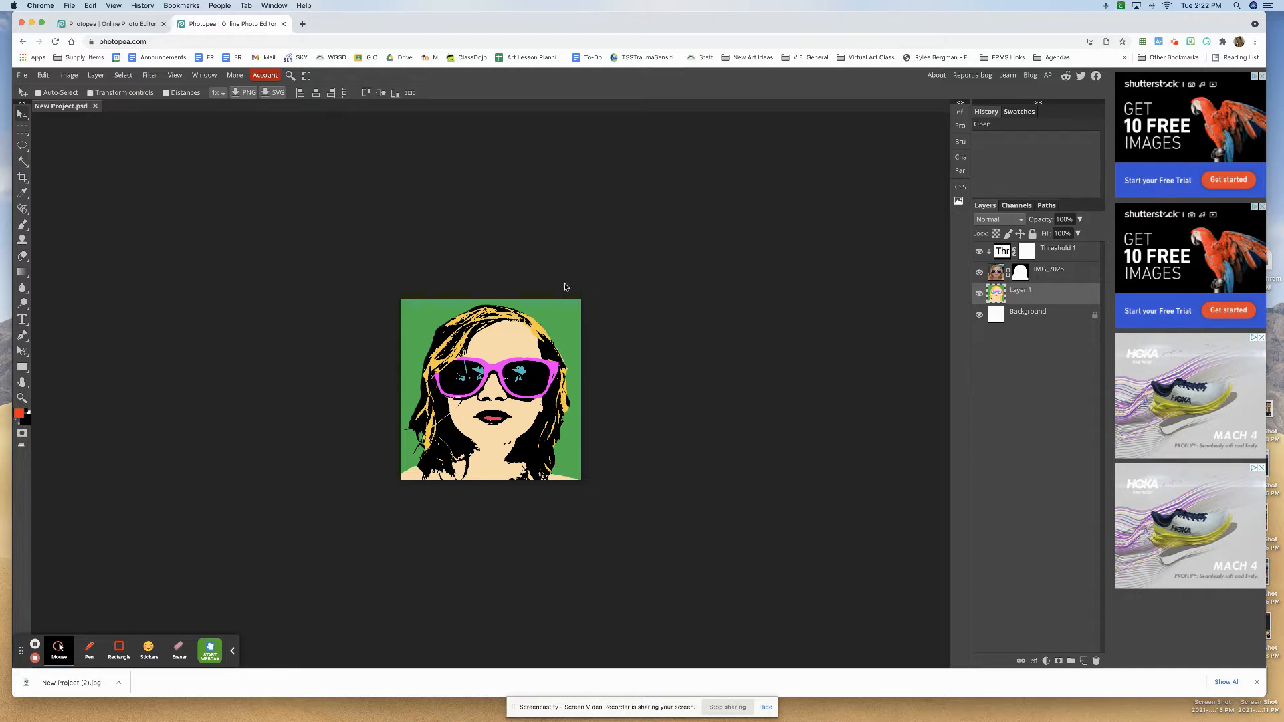
- Export the portrait as a 720 × 720 px JPG at 70% quality
left_click(29, 75)
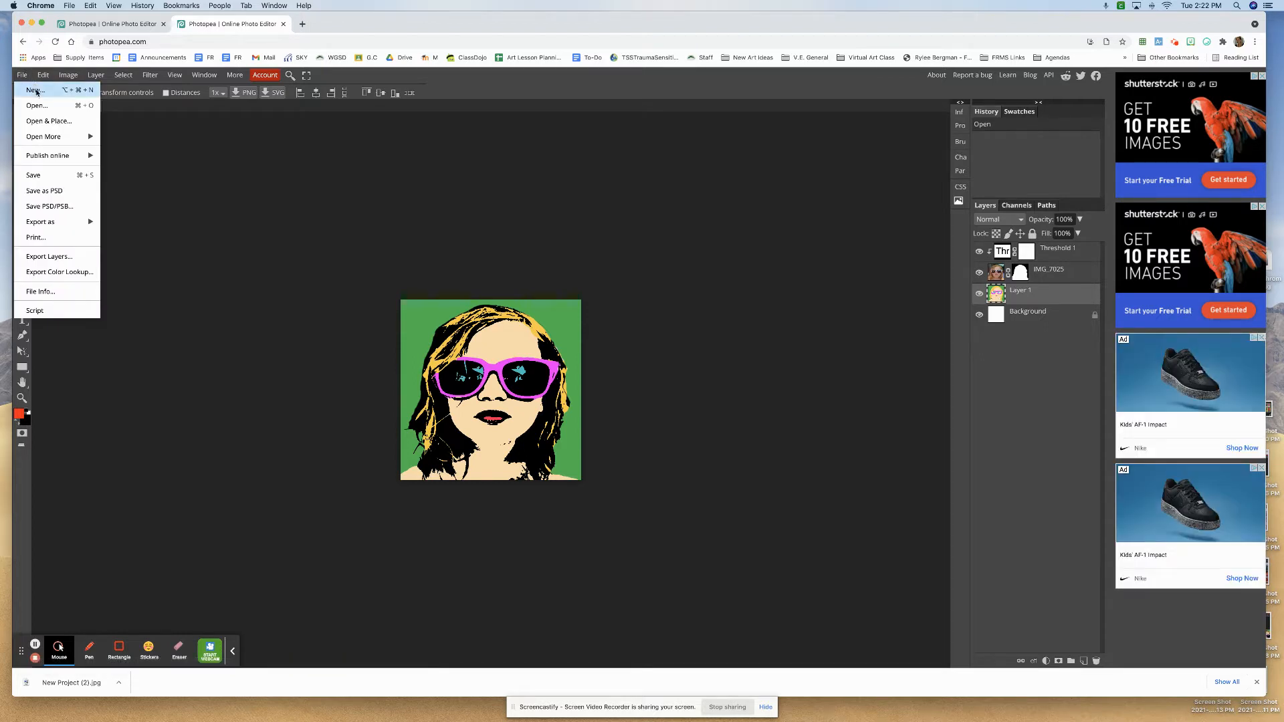
mouse_move(92, 226)
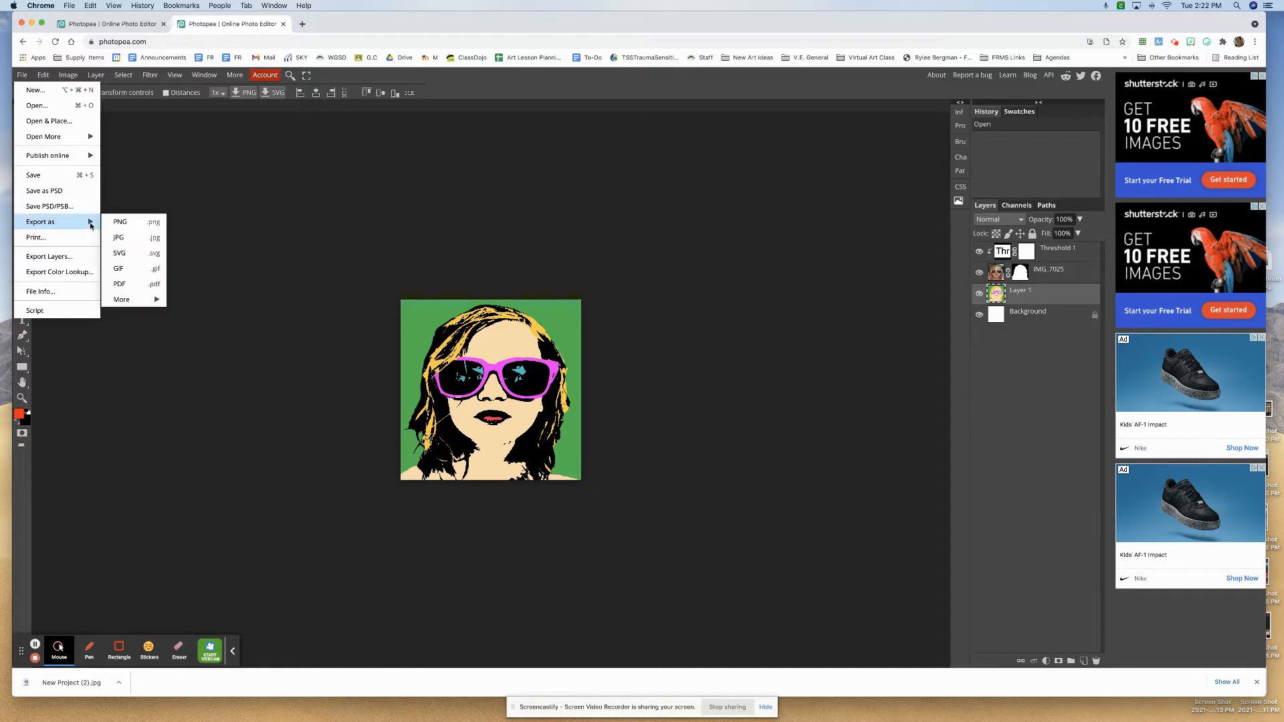
left_click(143, 240)
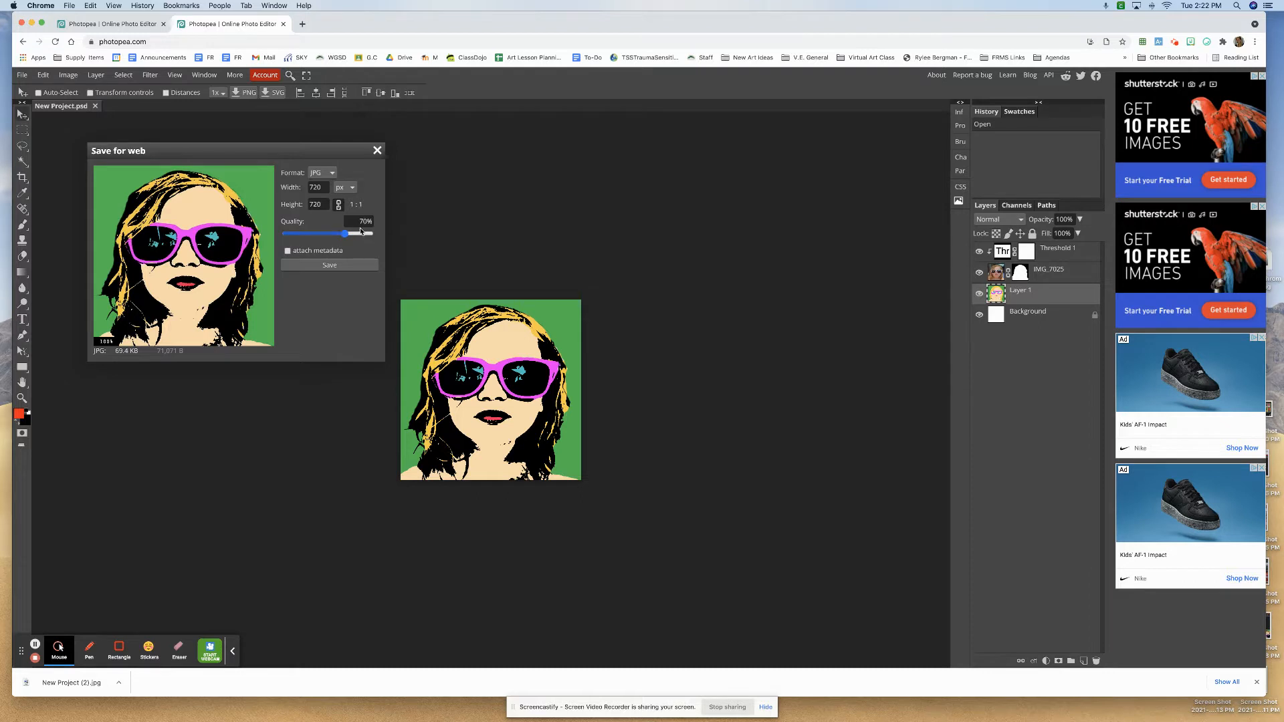
left_click(353, 268)
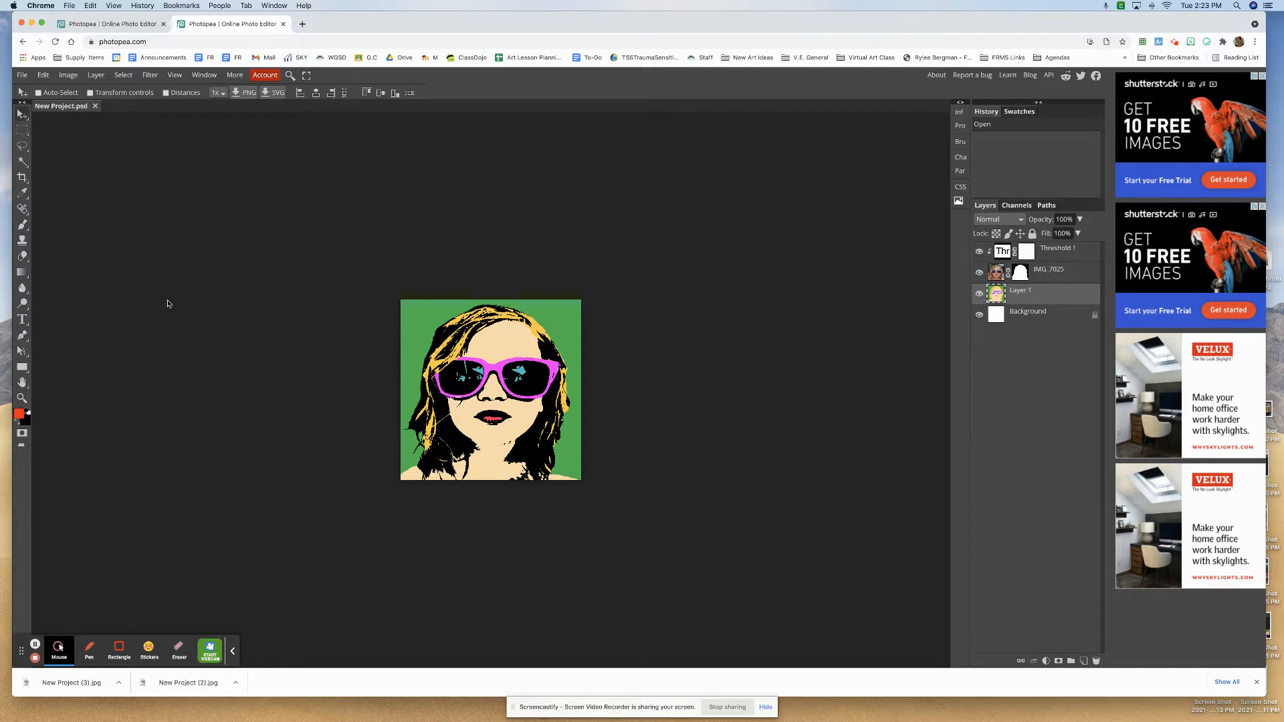
- Switch the portrait's image size units to inches and apply the 10 × 10 in size
left_click(78, 81)
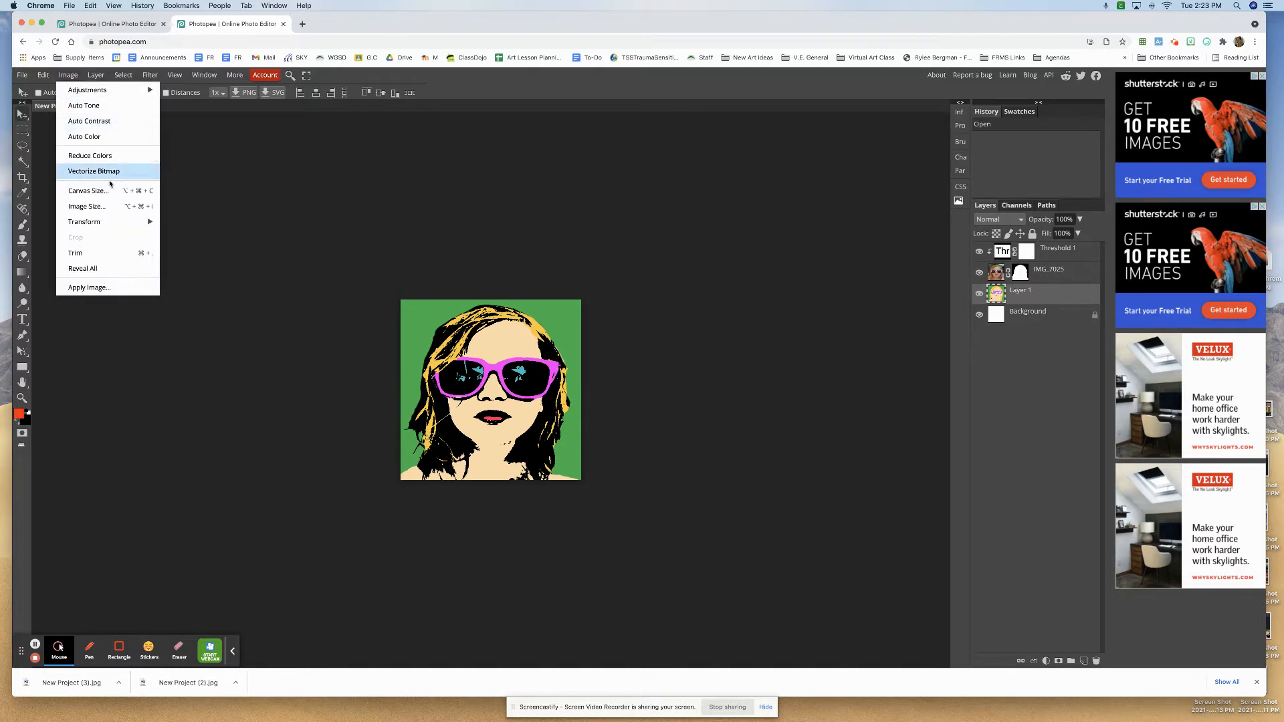
left_click(118, 208)
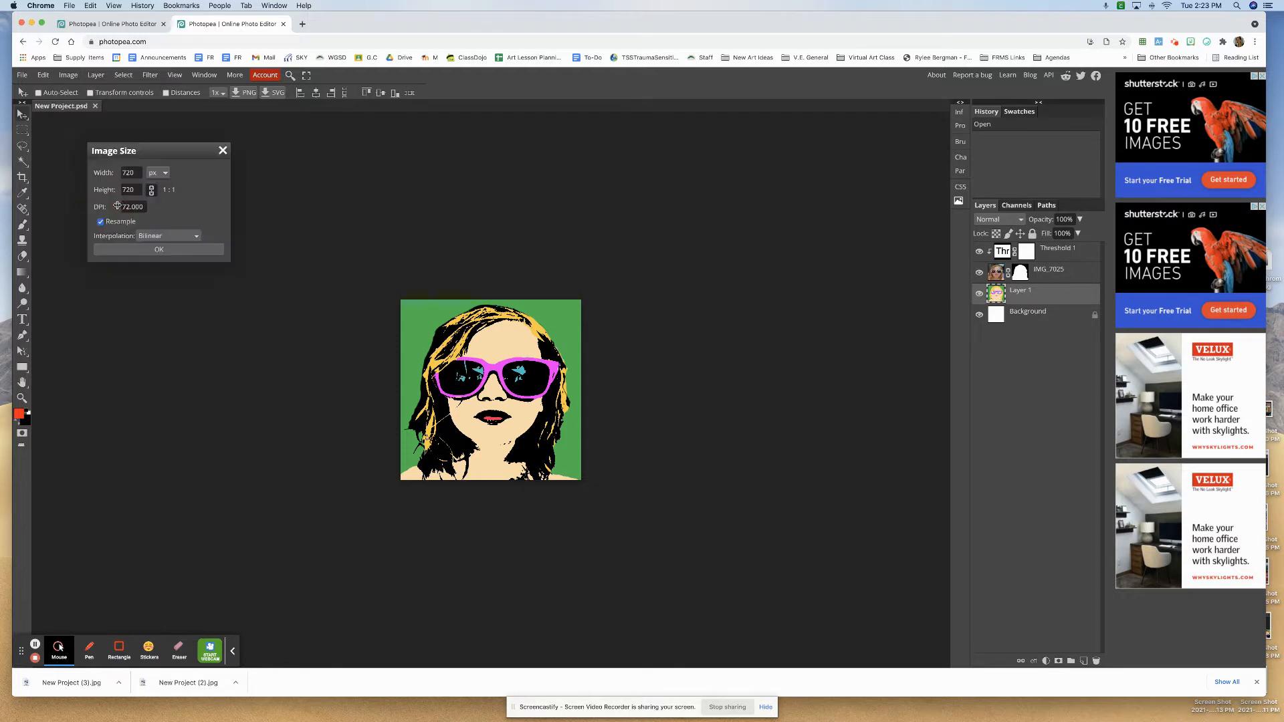
left_click(166, 177)
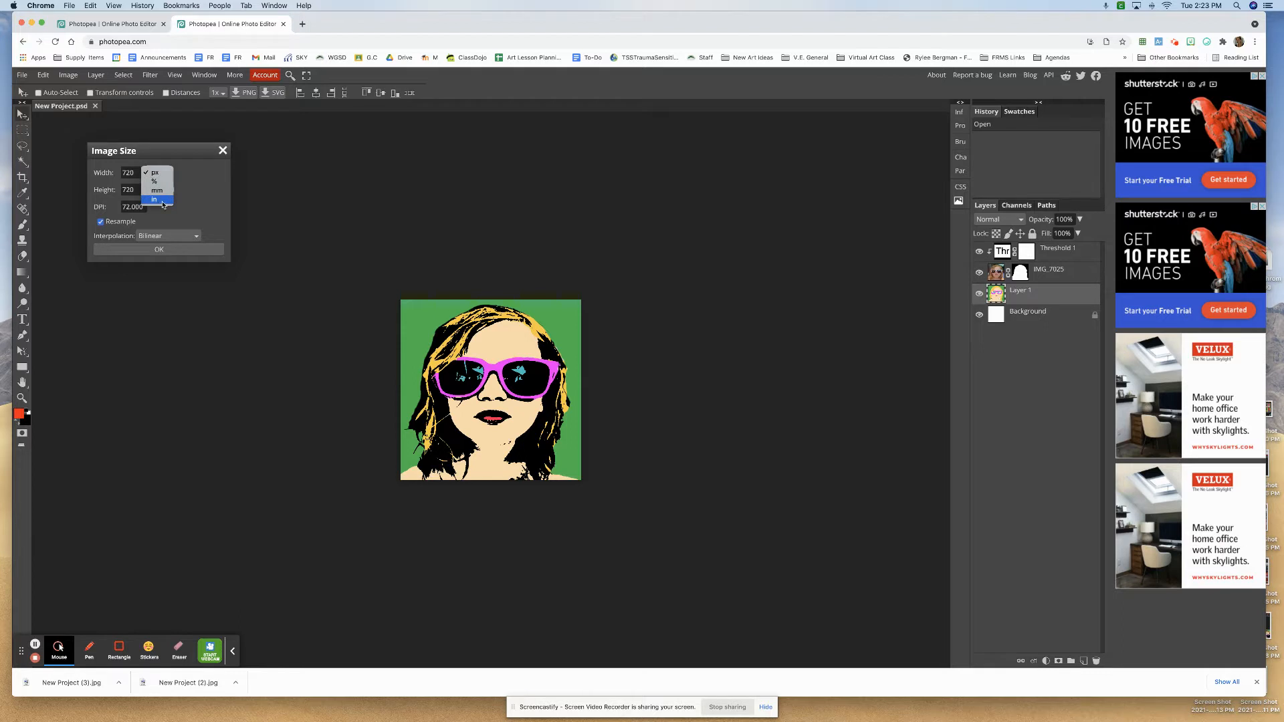
left_click(162, 202)
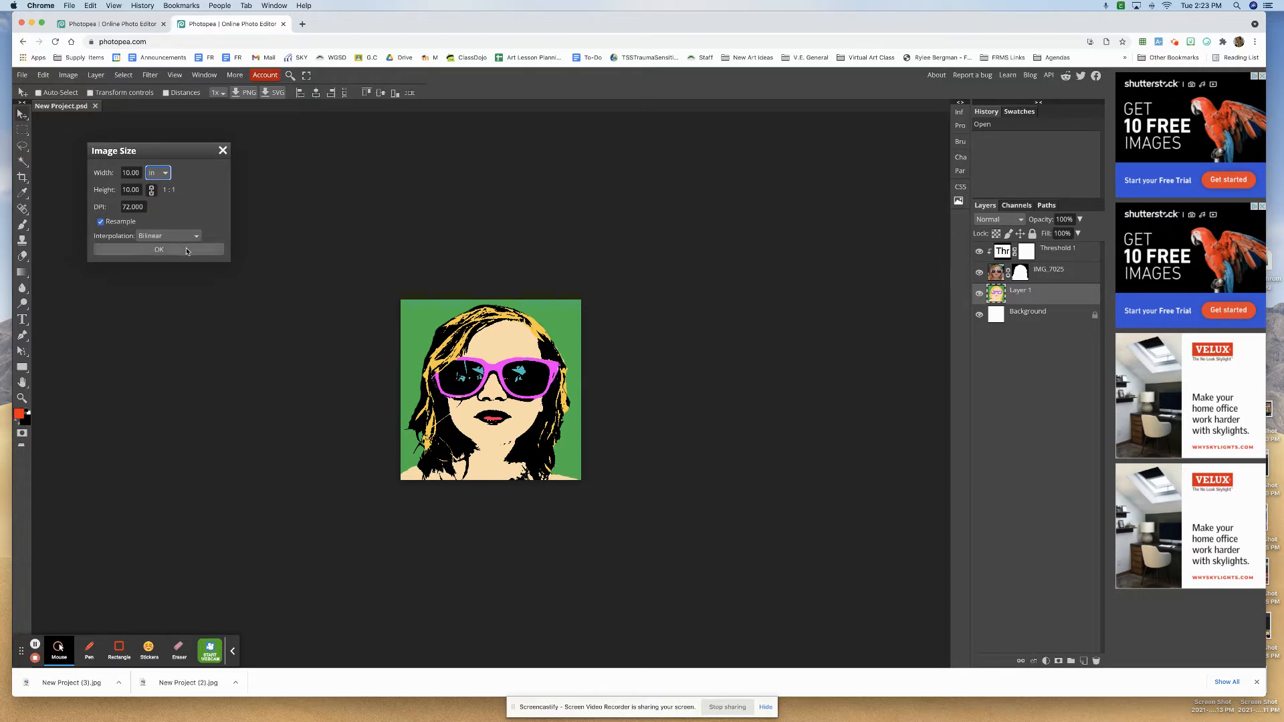
left_click(187, 250)
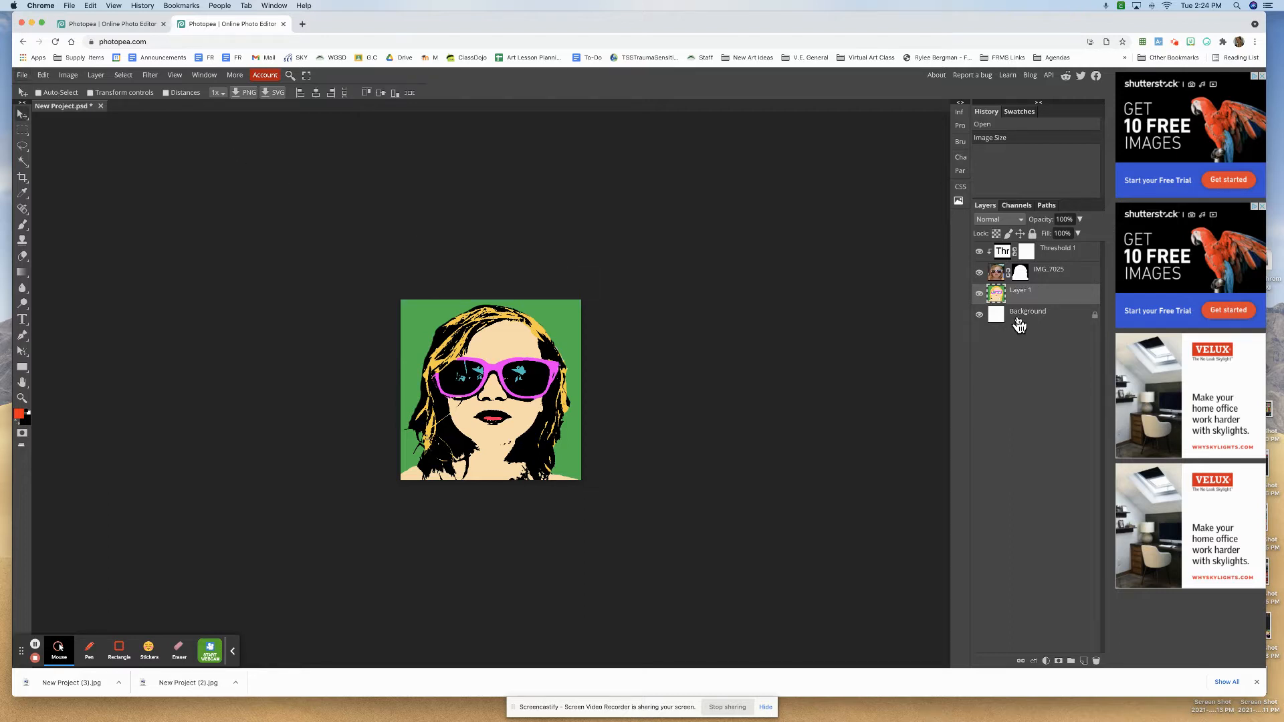
- Start a new project and name it with the artist's surname followed by "Pop Art Series (3)"
left_click_drag(1025, 324, 1019, 320)
left_click(24, 76)
left_click(34, 90)
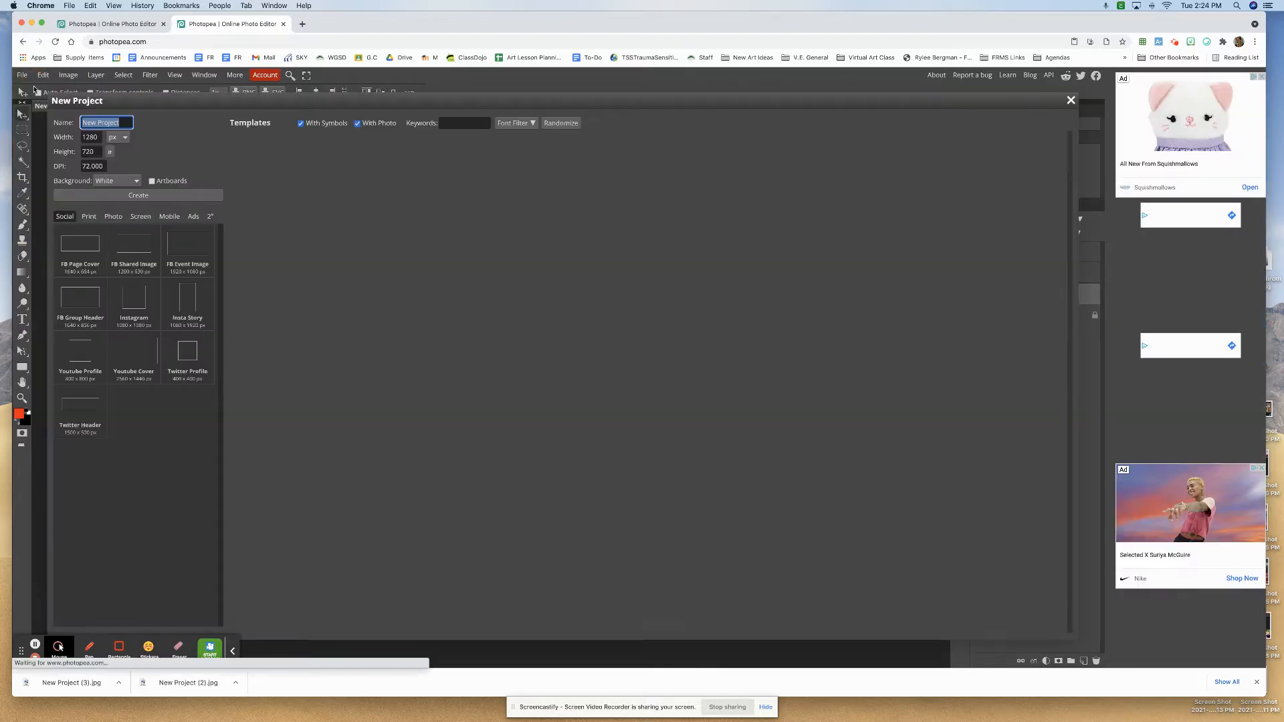
type("Be")
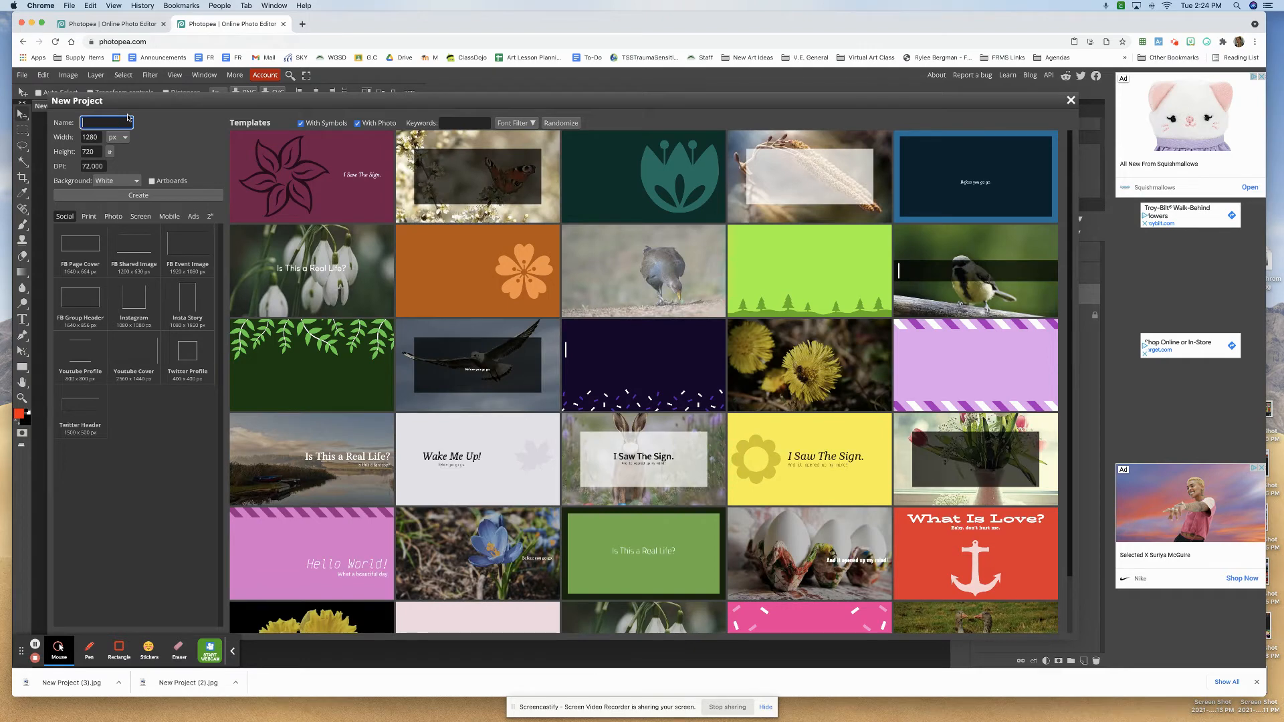
type("rgman Pop Art")
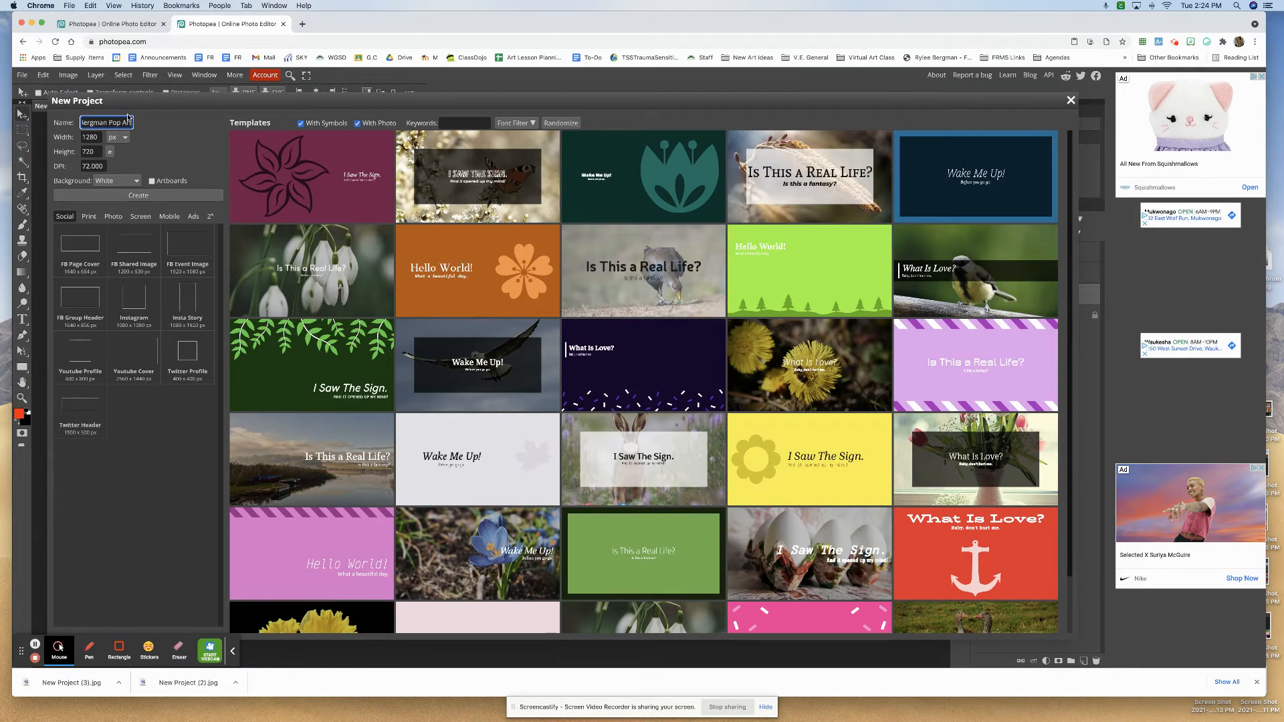
type(" Series (")
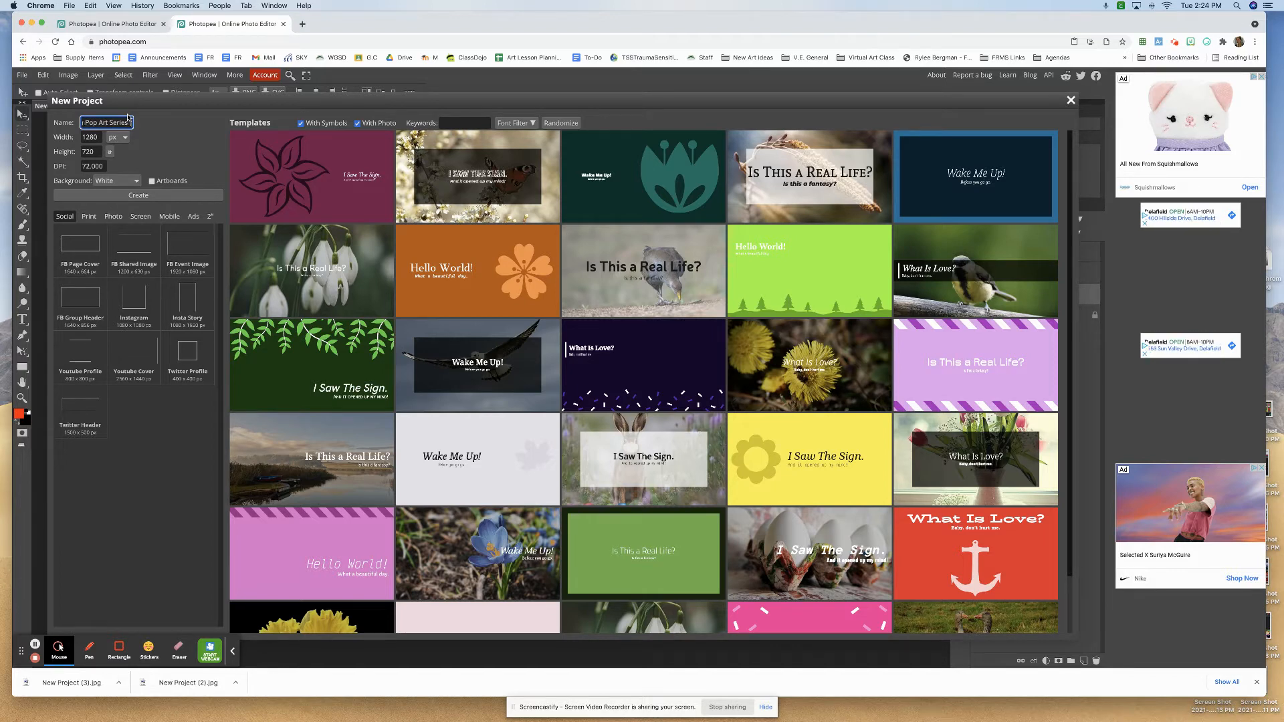
type("3)")
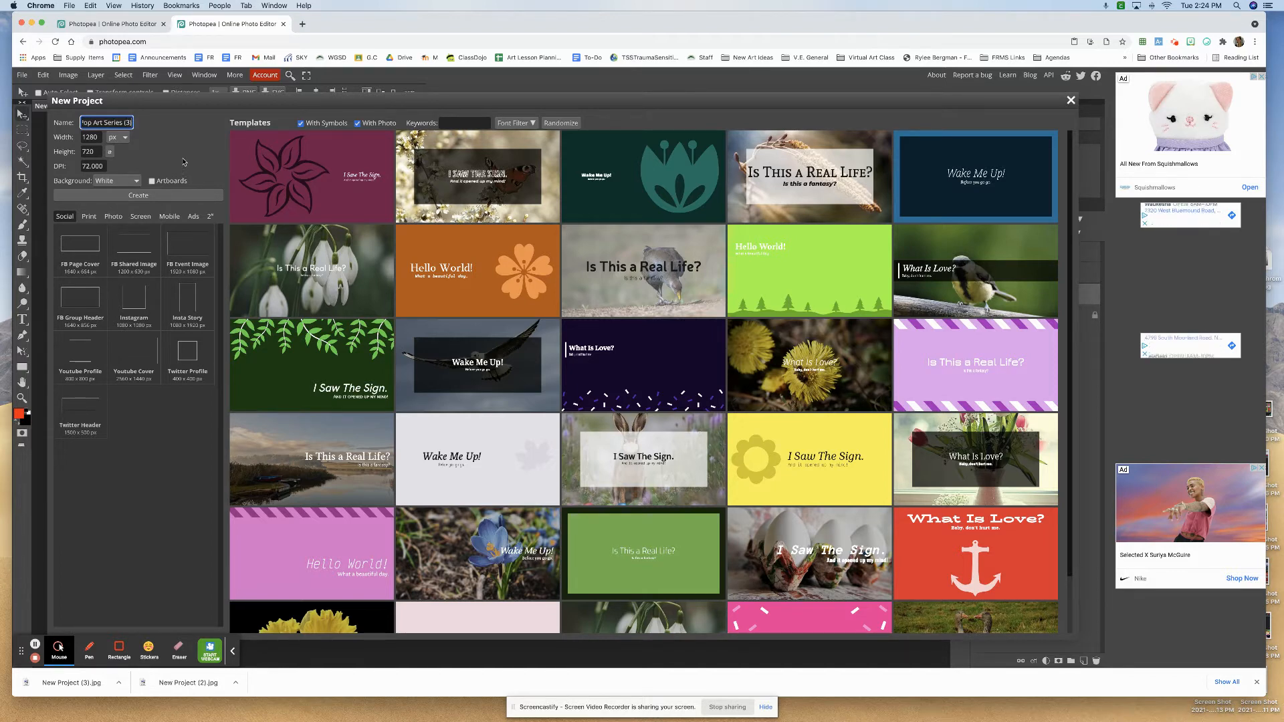
- Set the new project's units to inches, width to 41 and height to 10.5, and create it with a white background
left_click(119, 137)
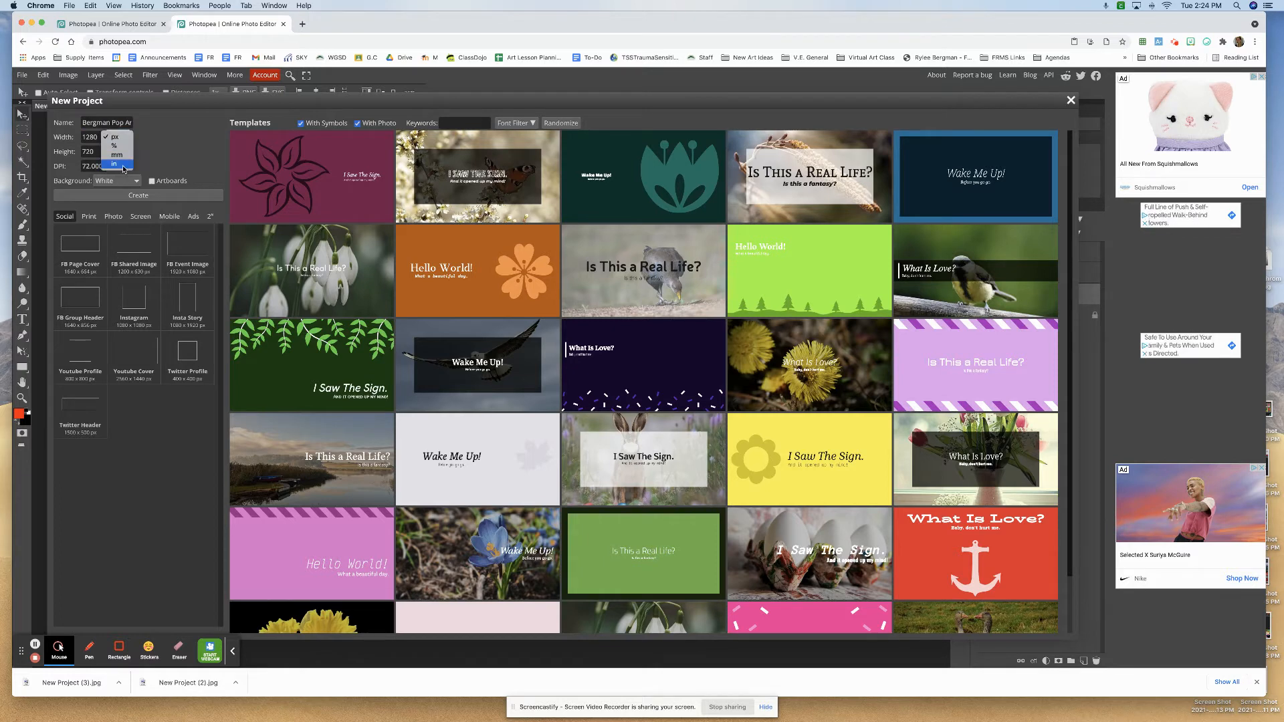
left_click(123, 169)
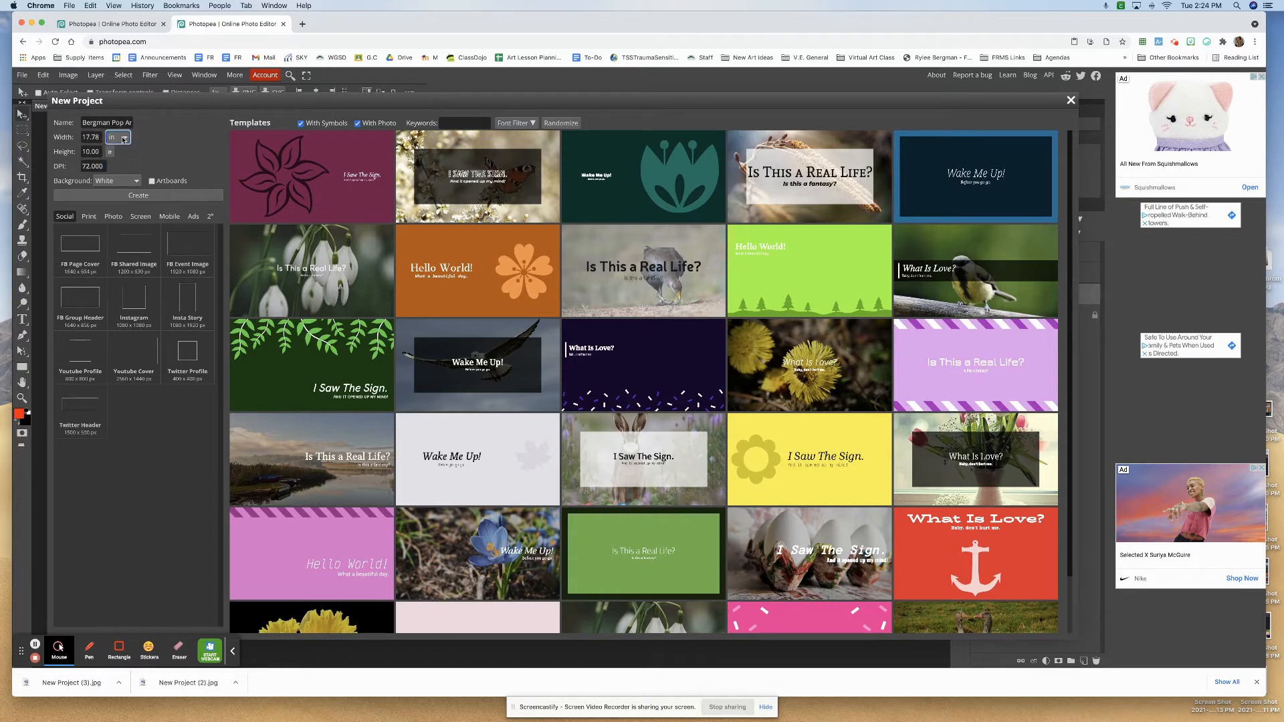
left_click(123, 139)
left_click(121, 139)
left_click(99, 138)
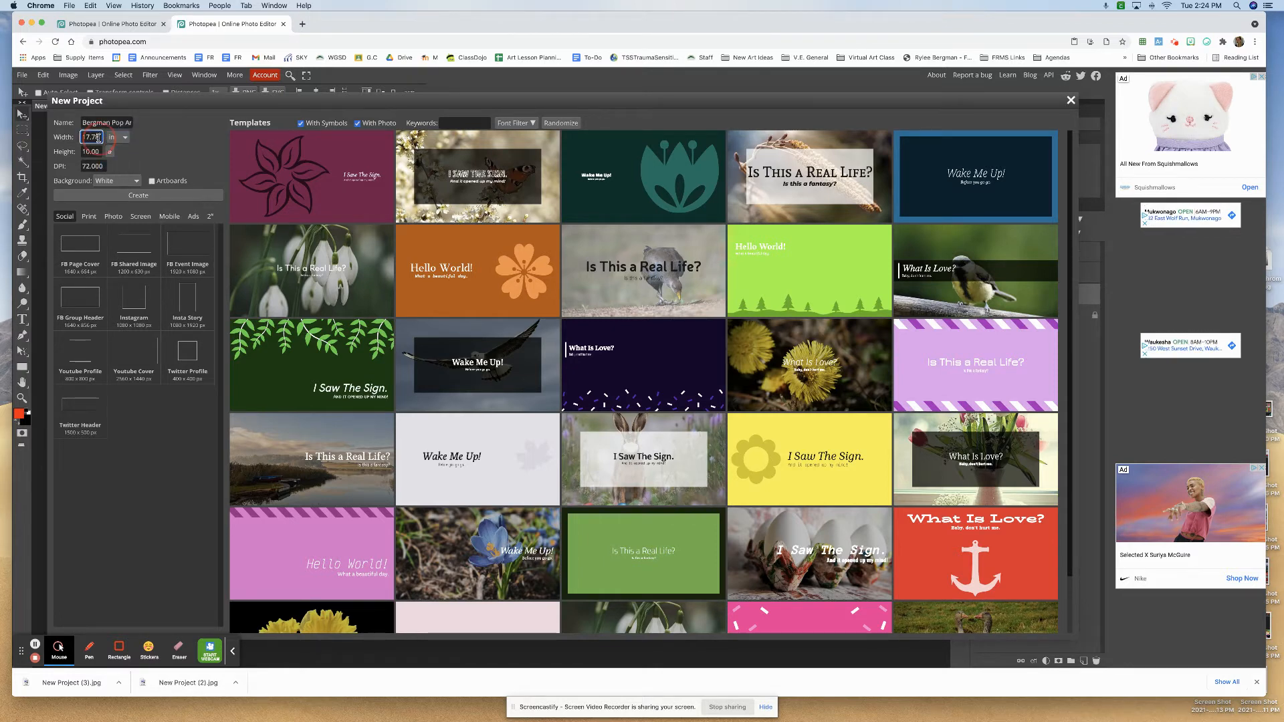
double_click(99, 138)
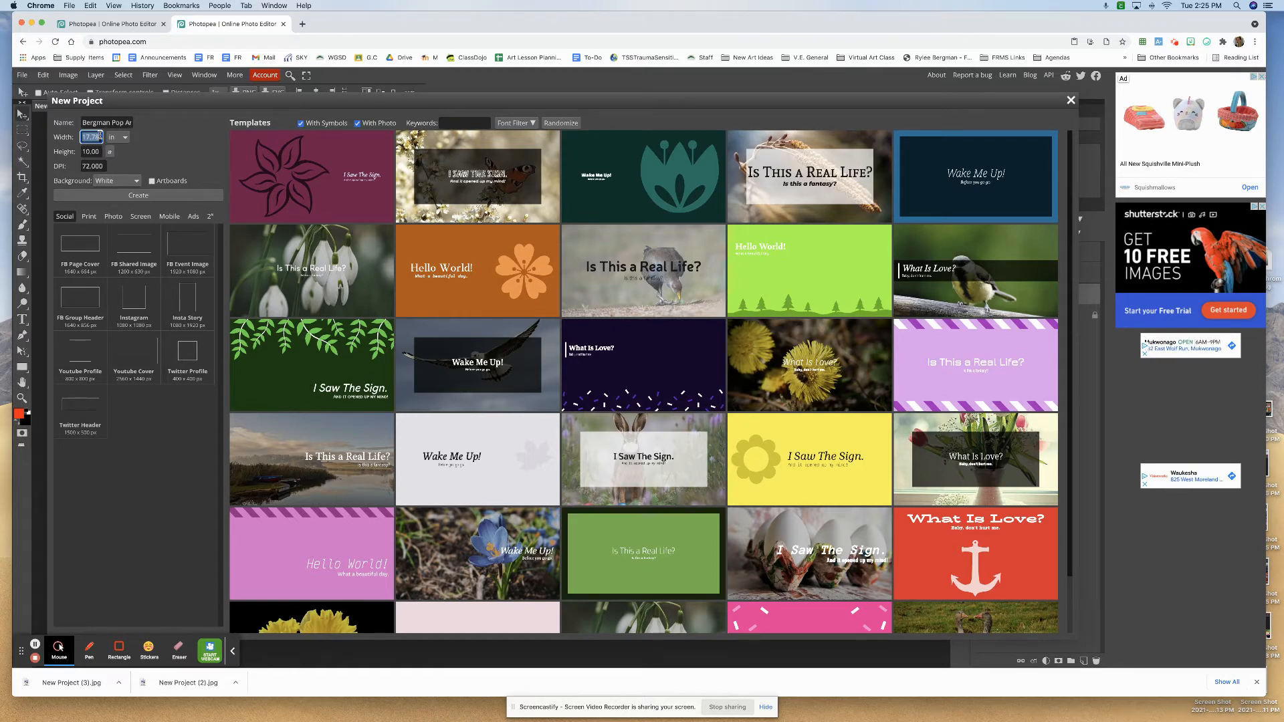
type("41.00")
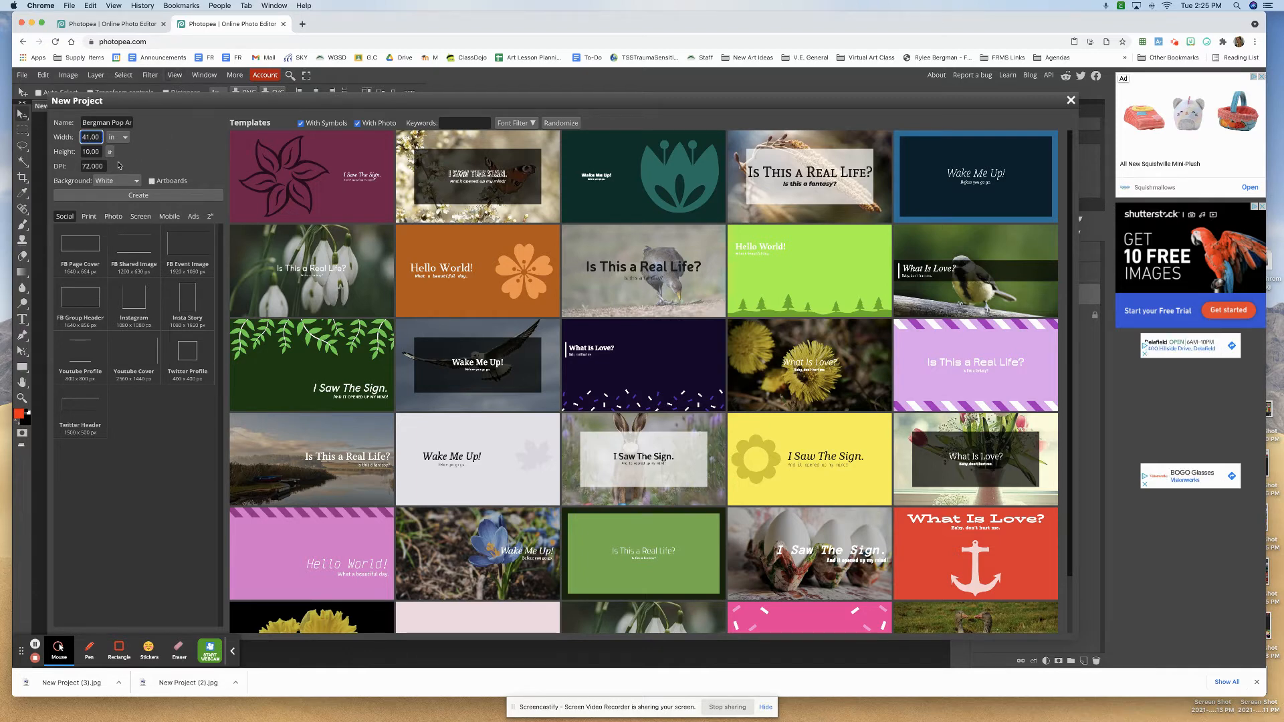
key("Tab")
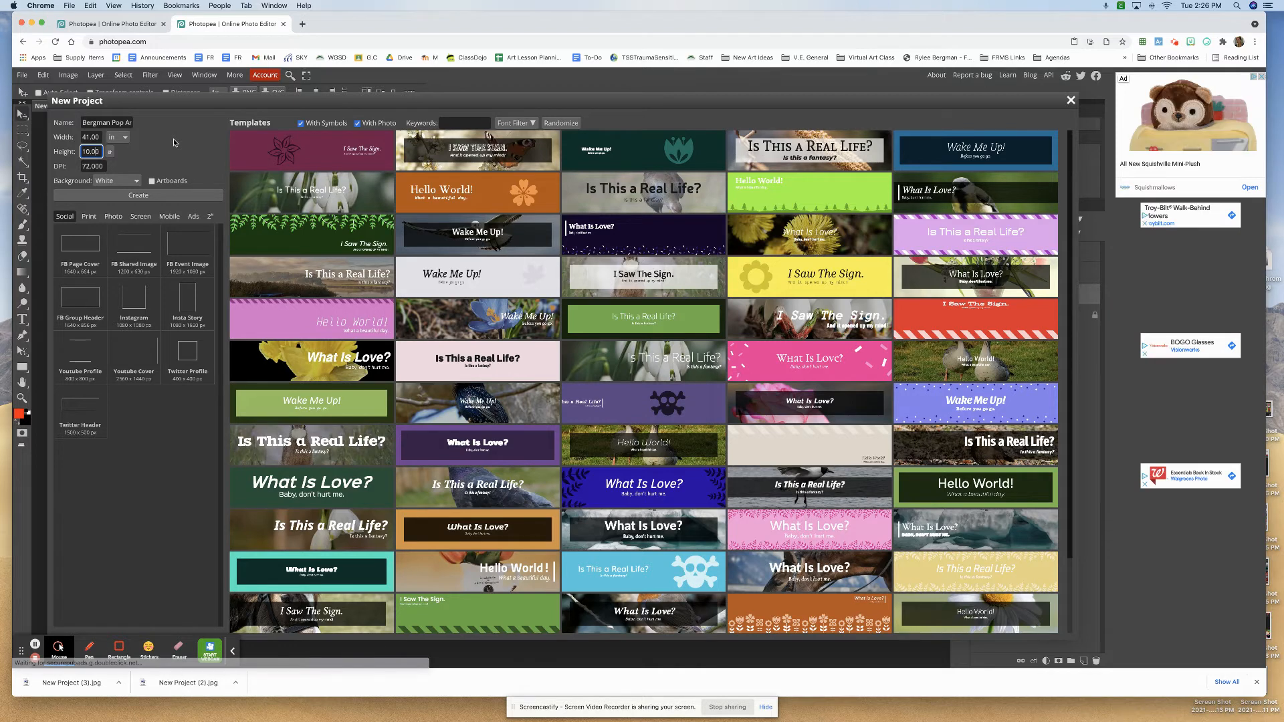
type("5")
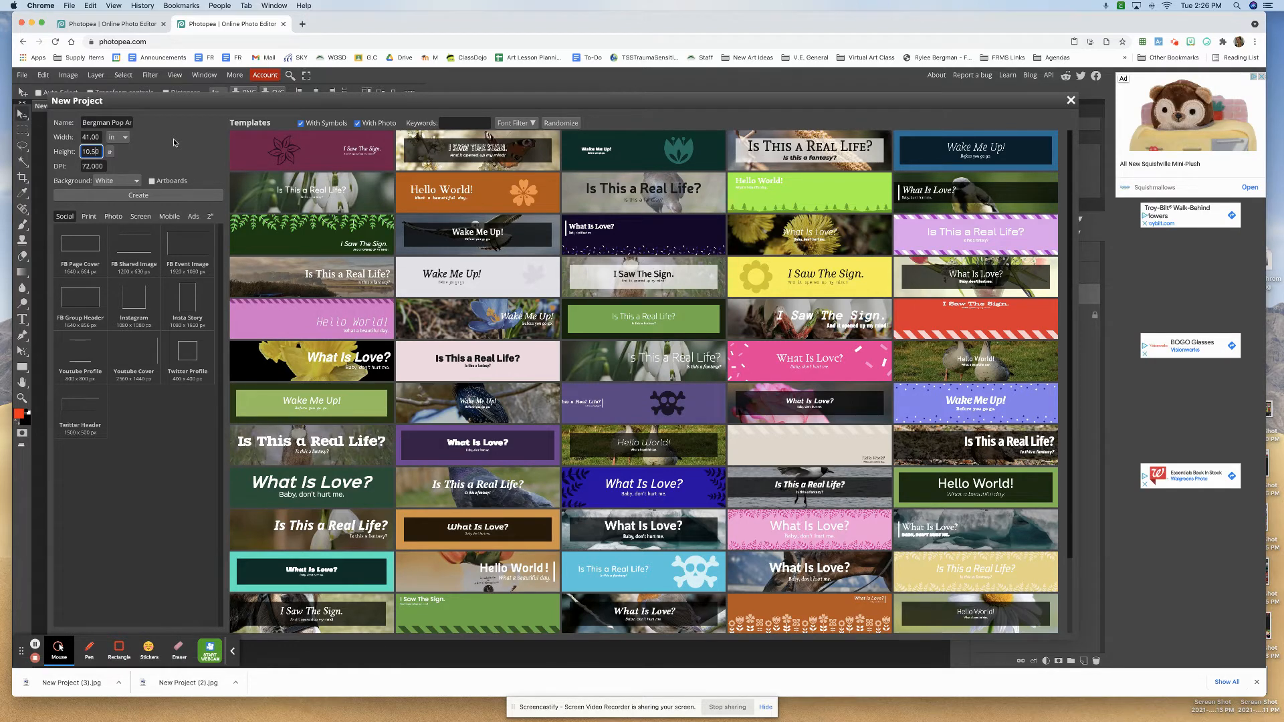
left_click(165, 199)
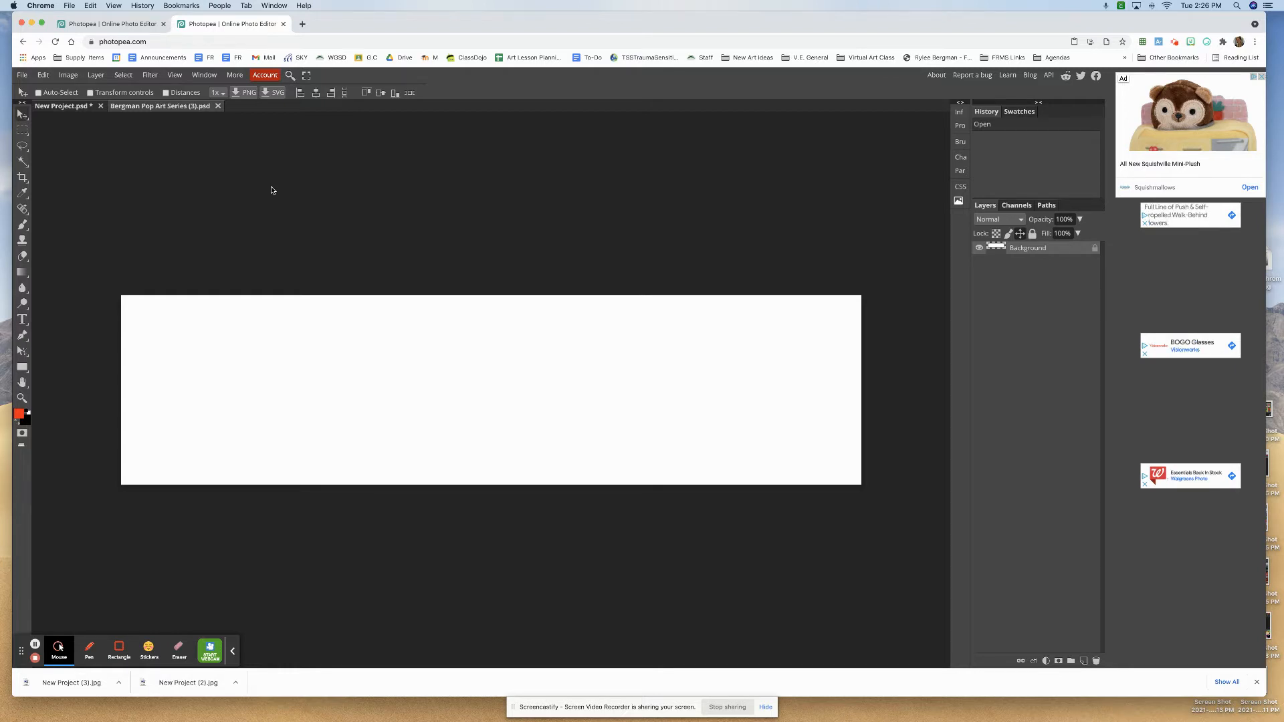
- Place New Project (1).jpg from Downloads on the canvas and inset it in the upper-left corner, at about X 378 px, Y 378 px
left_click(22, 77)
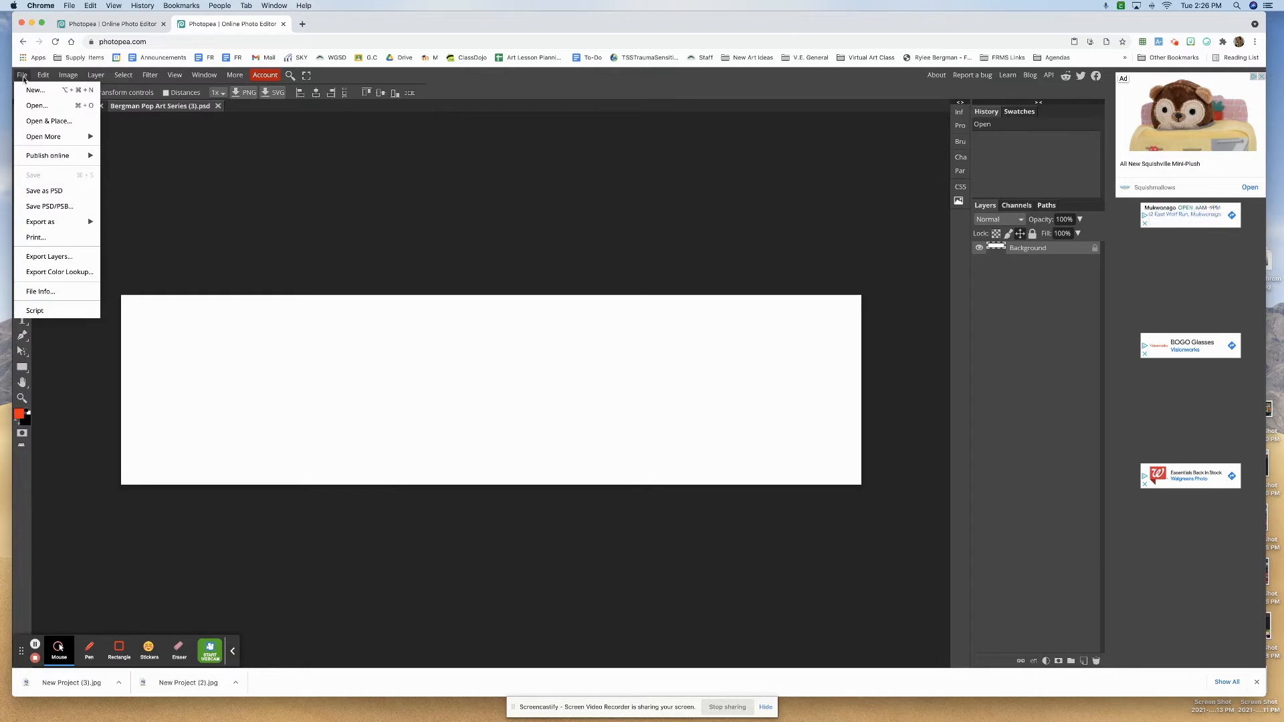
left_click(67, 122)
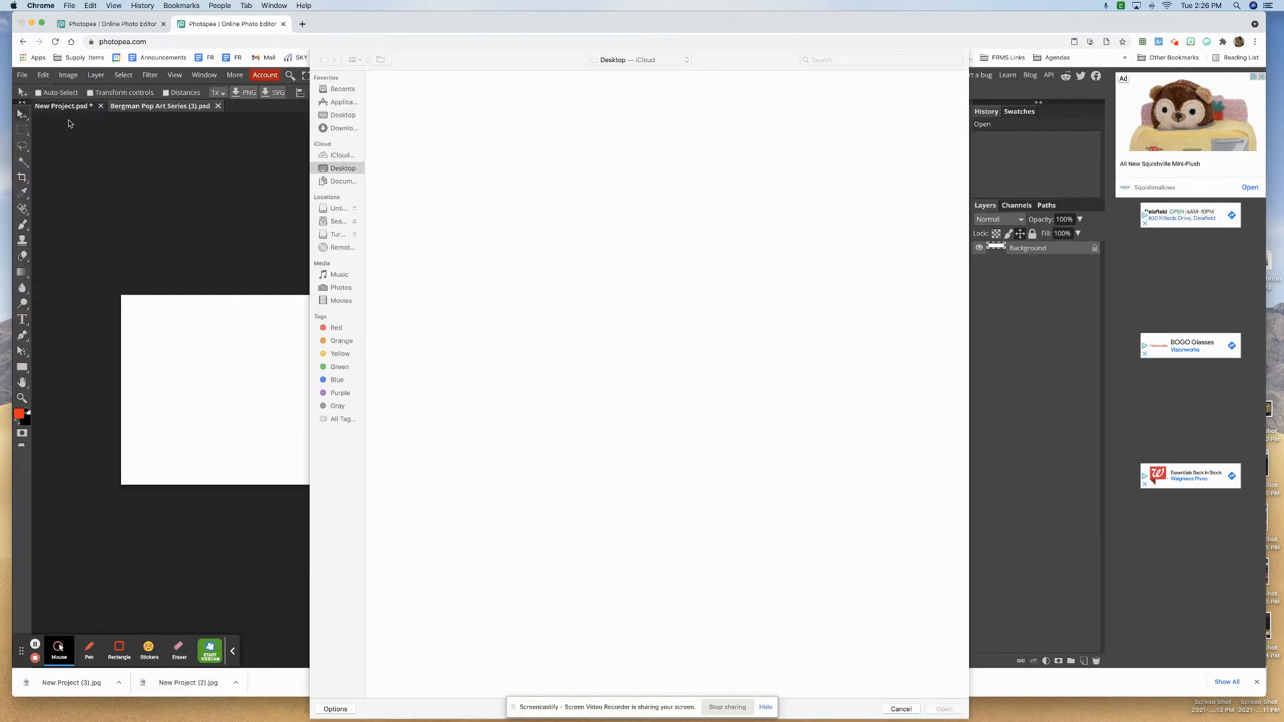
left_click(340, 118)
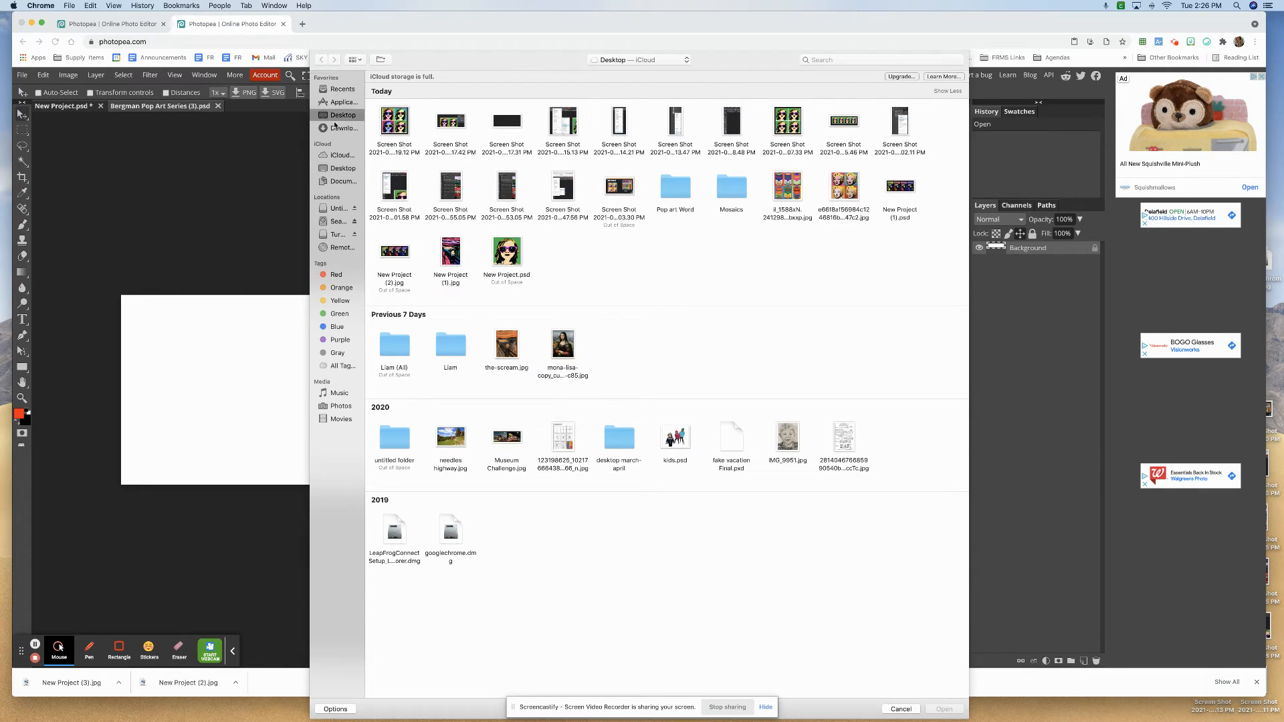
left_click(343, 129)
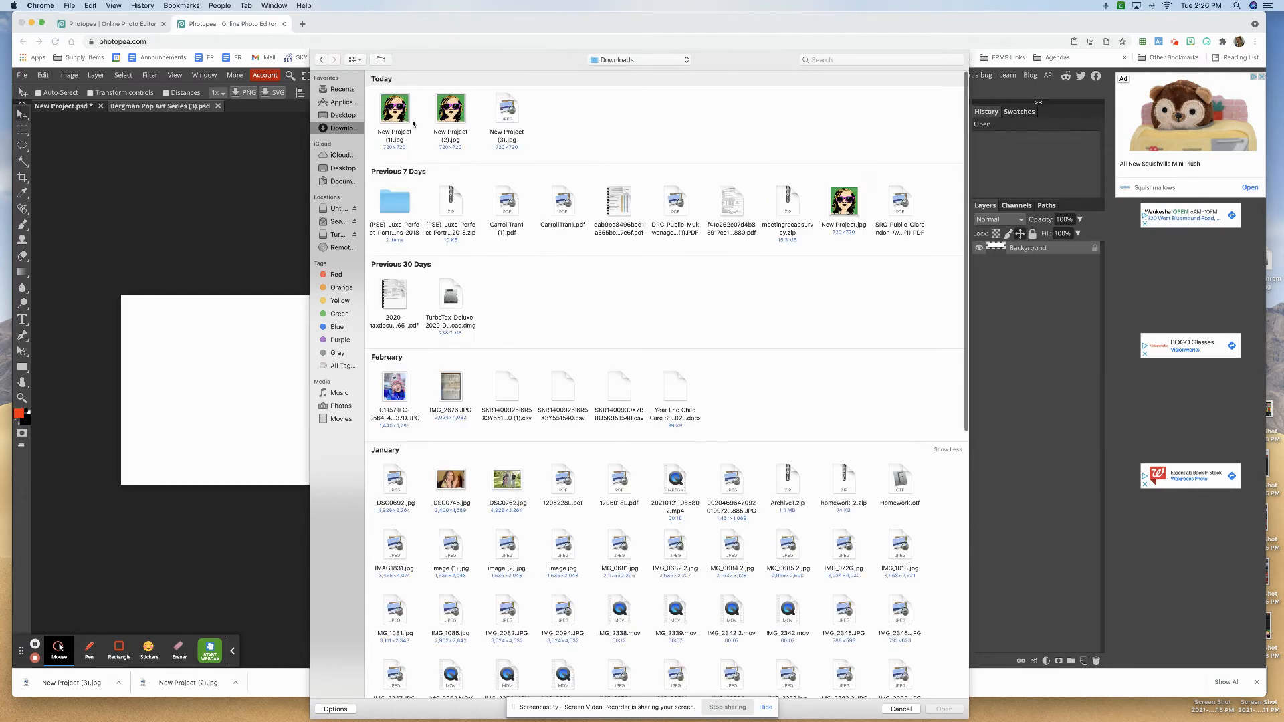
double_click(410, 121)
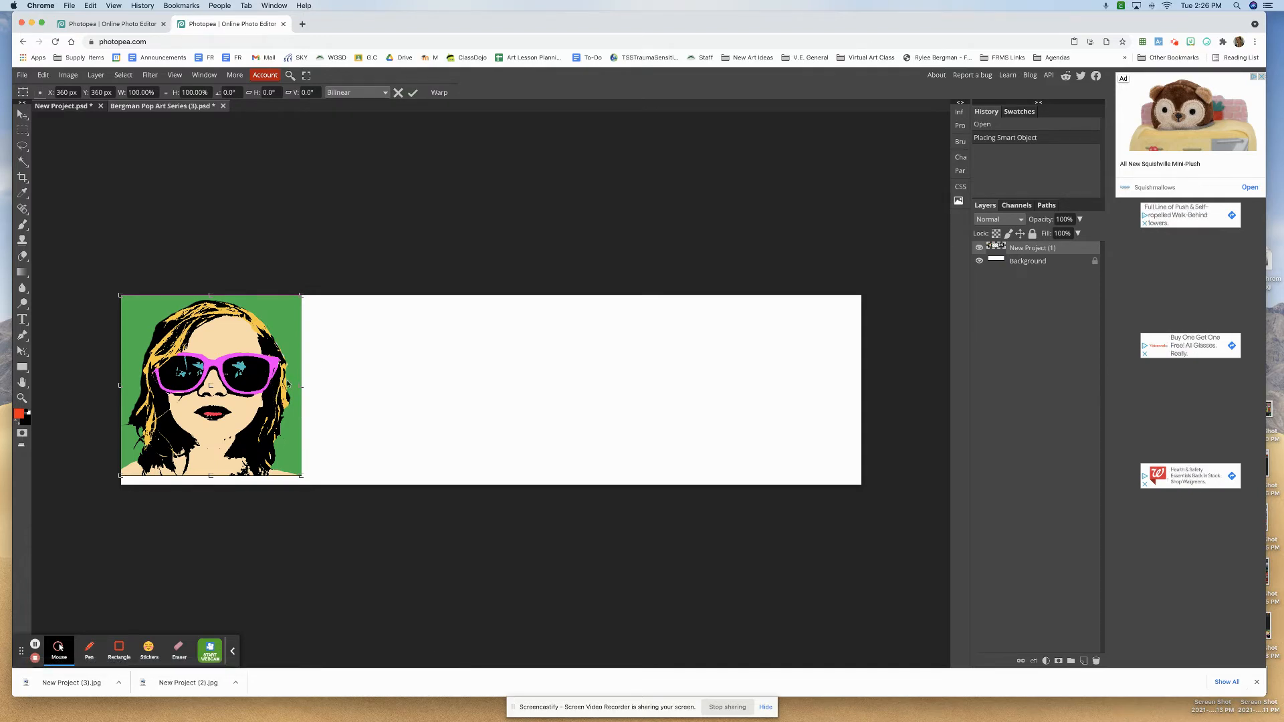
left_click_drag(260, 392, 264, 390)
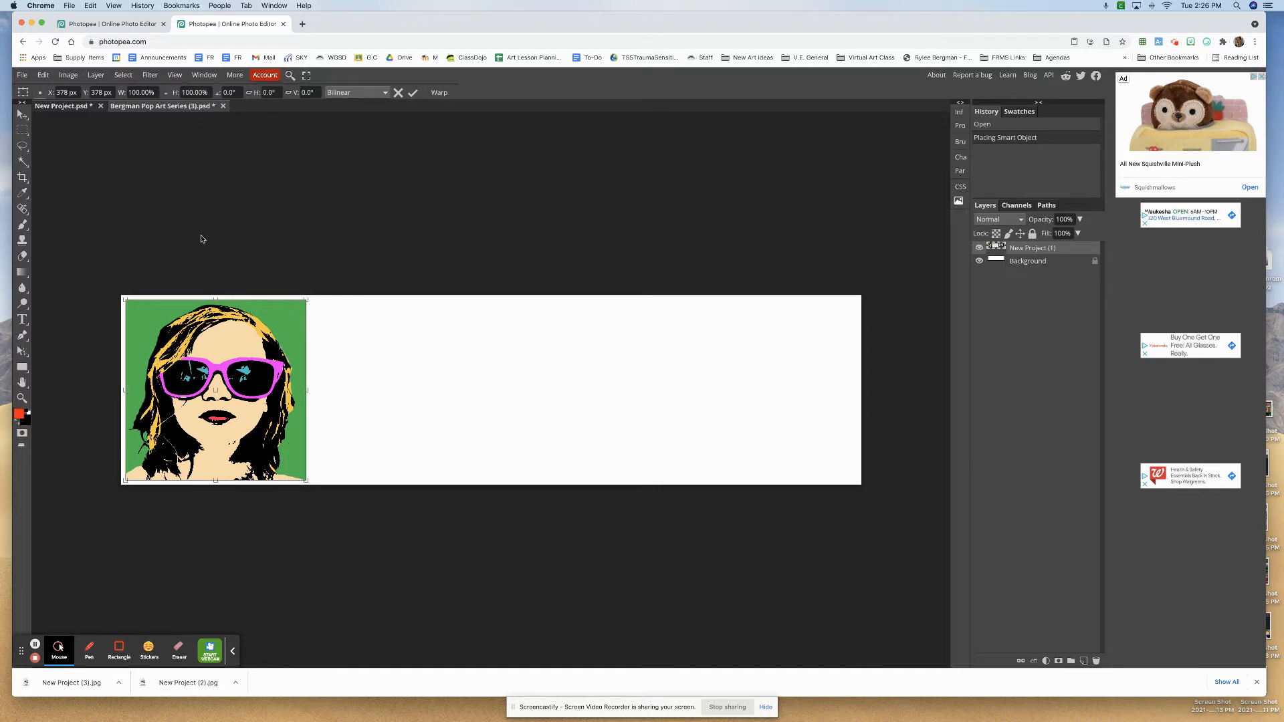
- Place a second copy of New Project (1).jpg just right of the first portrait, at about X 1116 px, Y 378 px
left_click(22, 75)
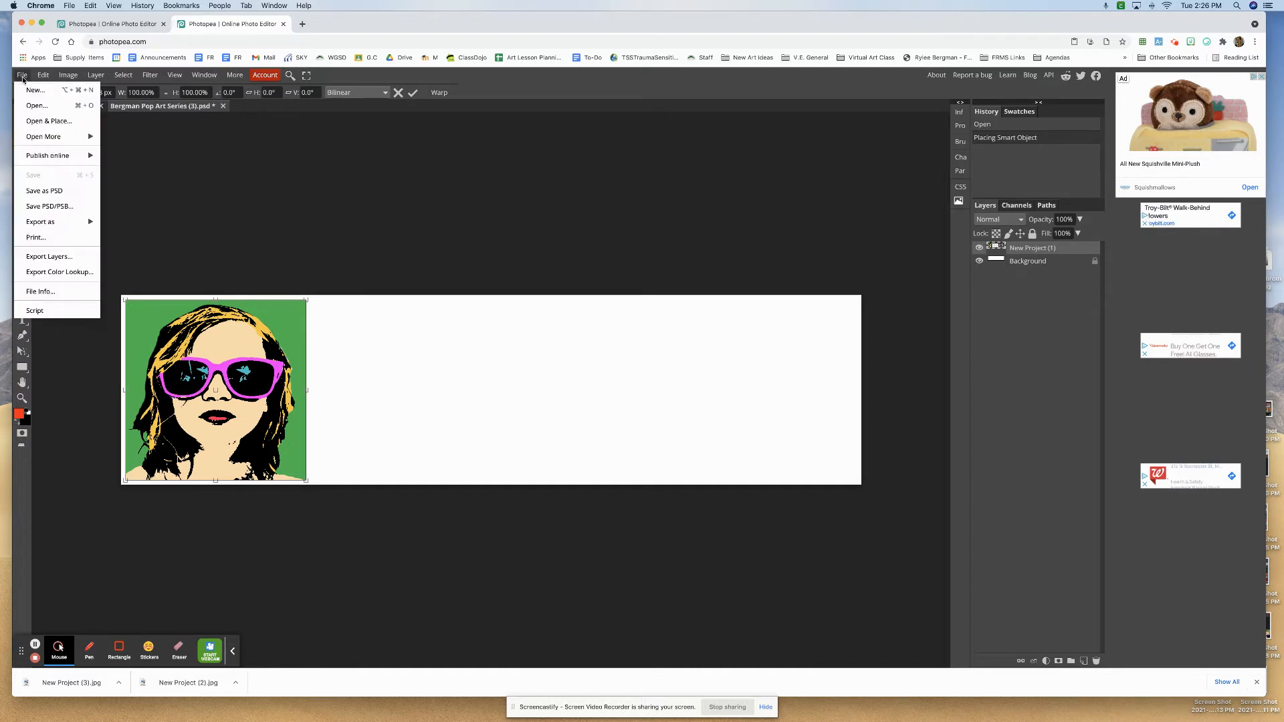
left_click(53, 123)
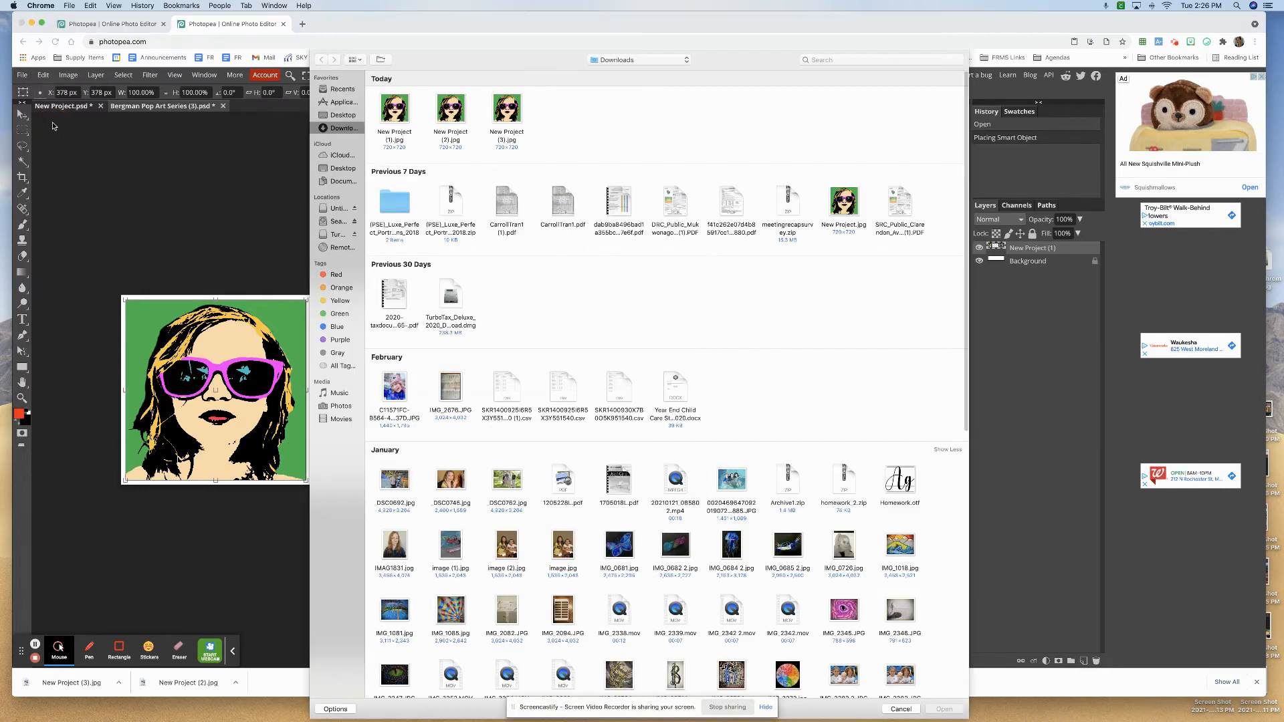
double_click(399, 115)
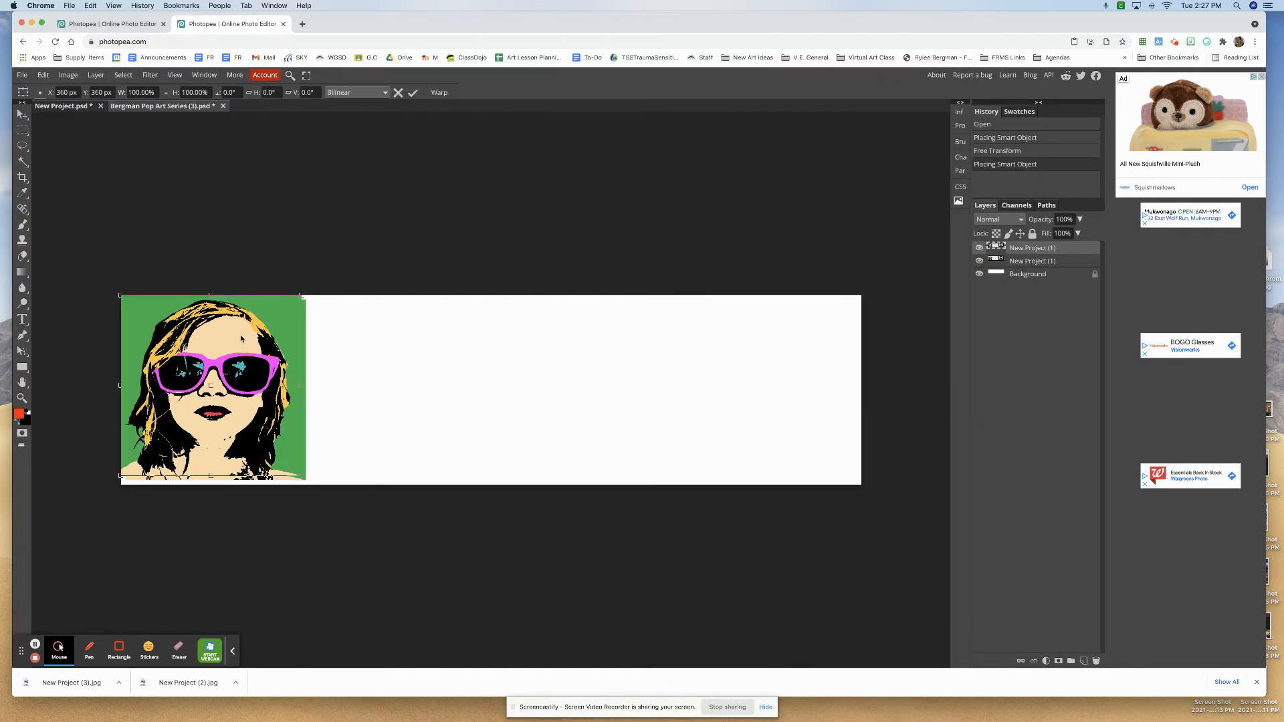
left_click_drag(246, 341, 432, 345)
- Place a third copy of New Project (1).jpg beside the second portrait, at about X 1856 px, Y 378 px
left_click(24, 76)
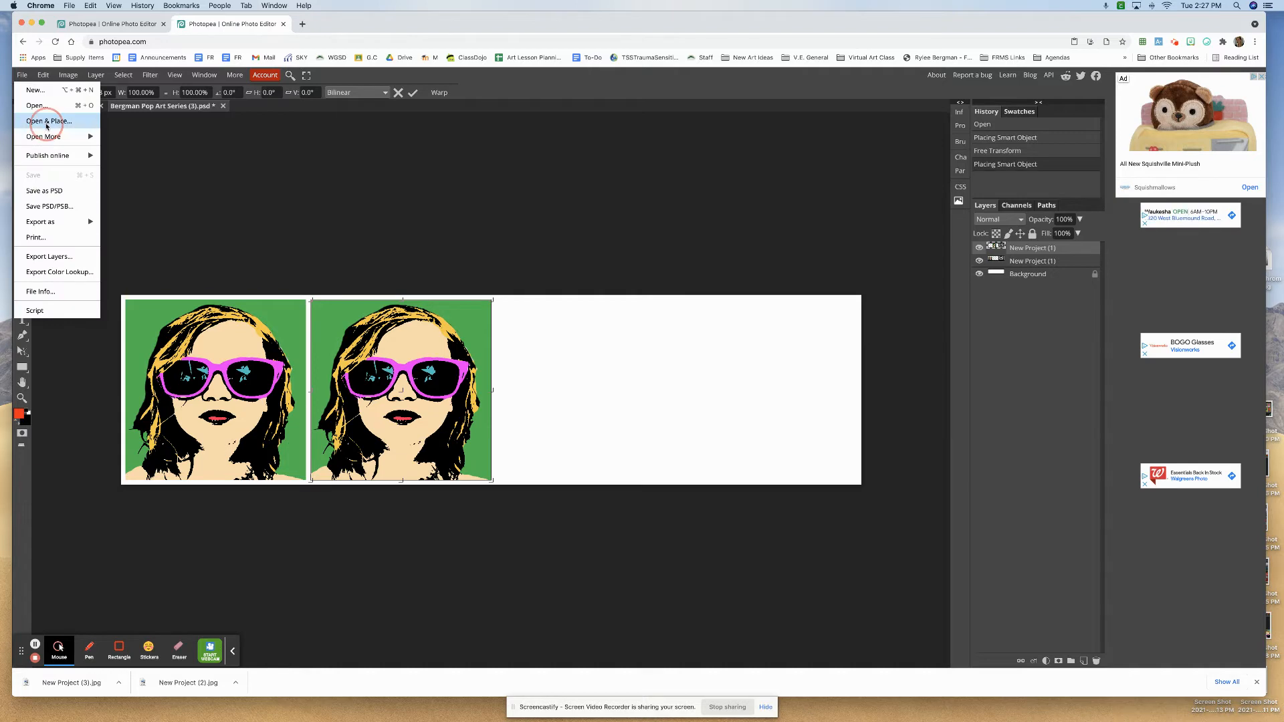
left_click(48, 121)
double_click(400, 110)
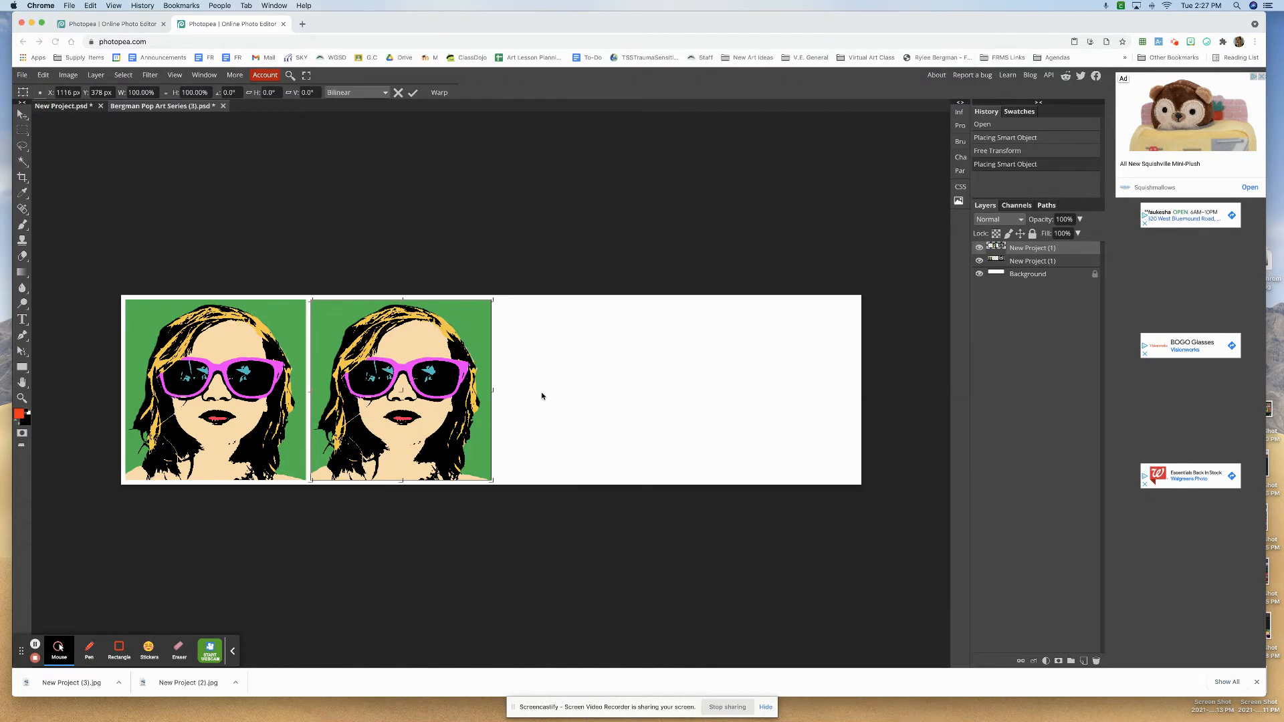
left_click_drag(254, 379, 625, 382)
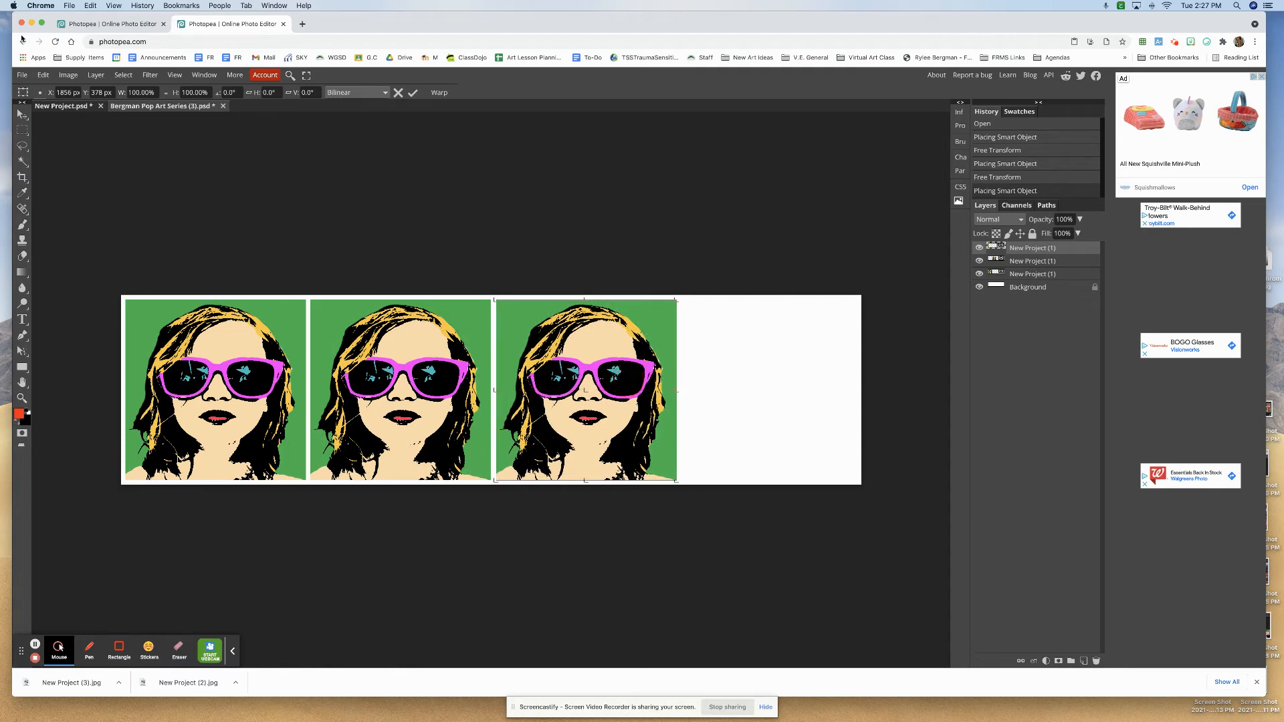
- Place a fourth copy of New Project (1).jpg at the canvas's right end, at about X 2583 px, Y 378 px
left_click(22, 75)
left_click(47, 126)
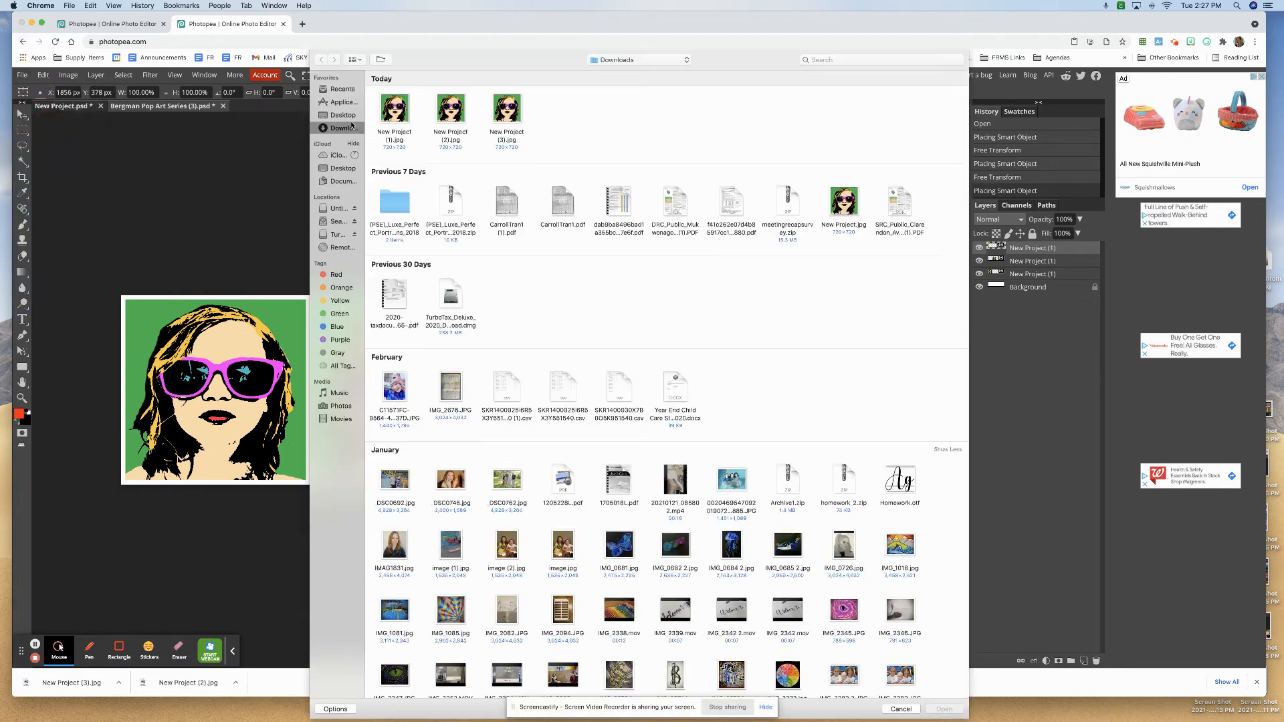
double_click(398, 112)
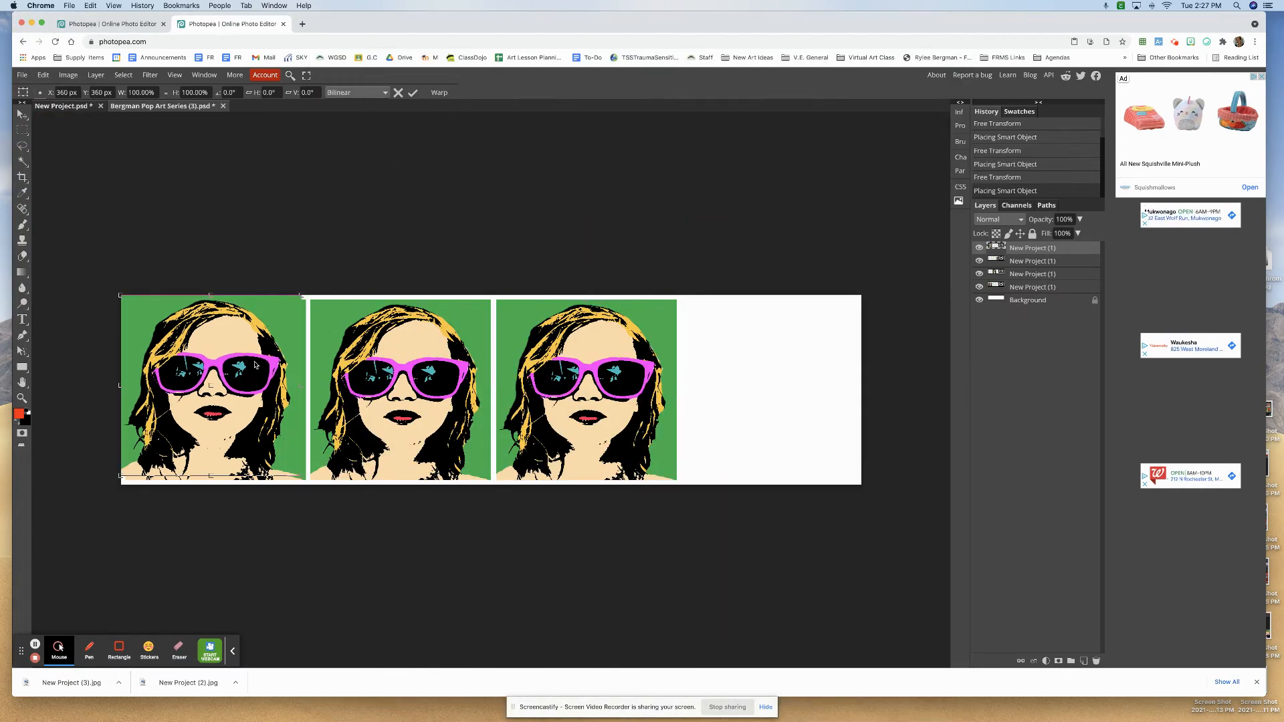
left_click_drag(251, 370, 801, 369)
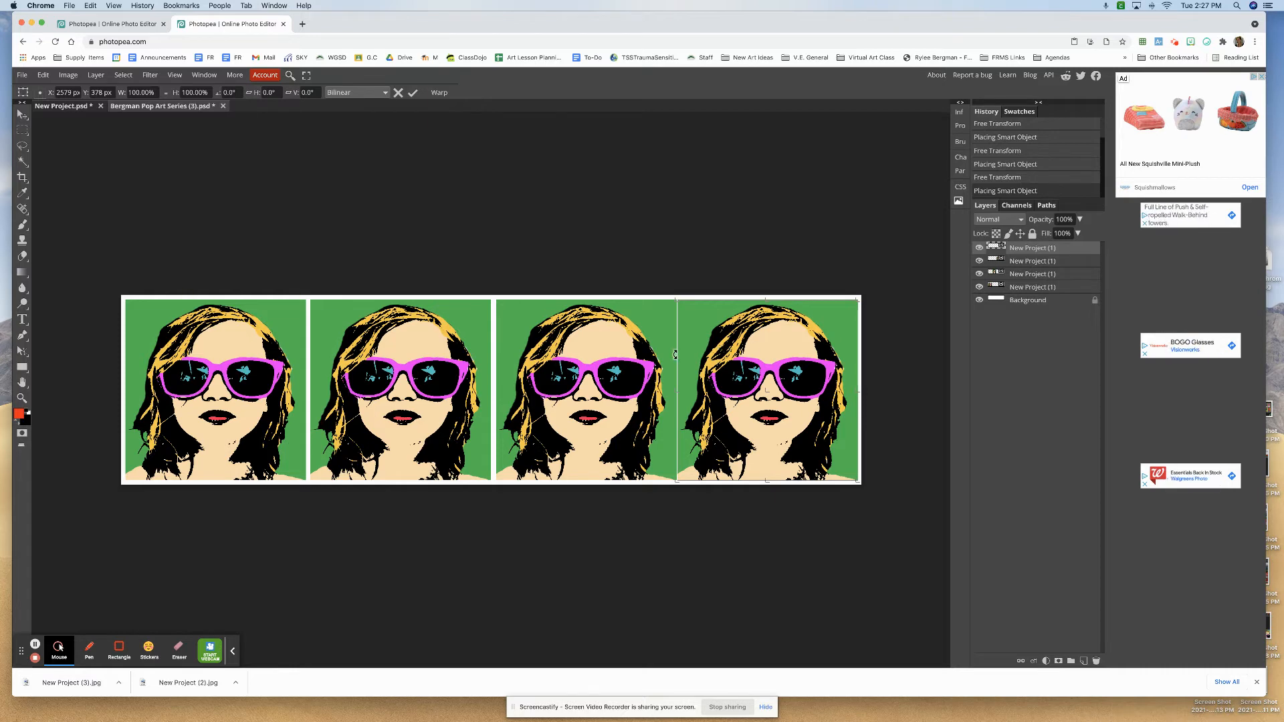
left_click(384, 316)
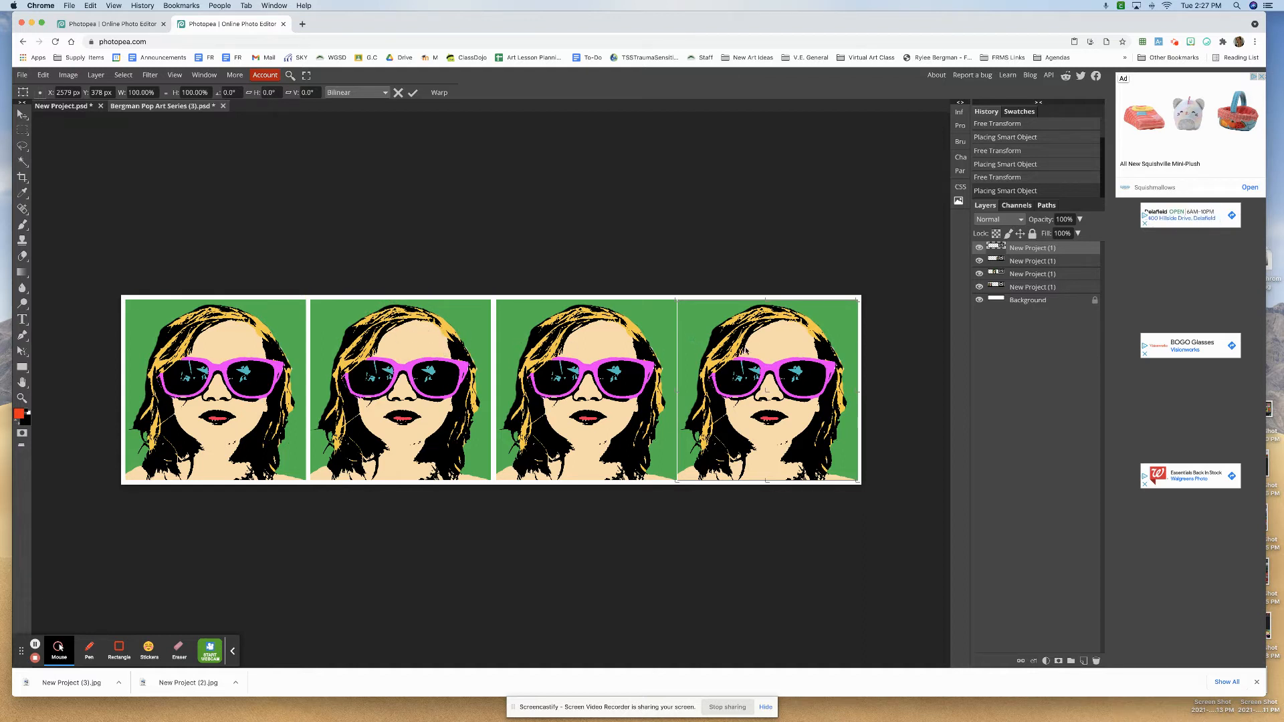
left_click_drag(747, 348, 747, 348)
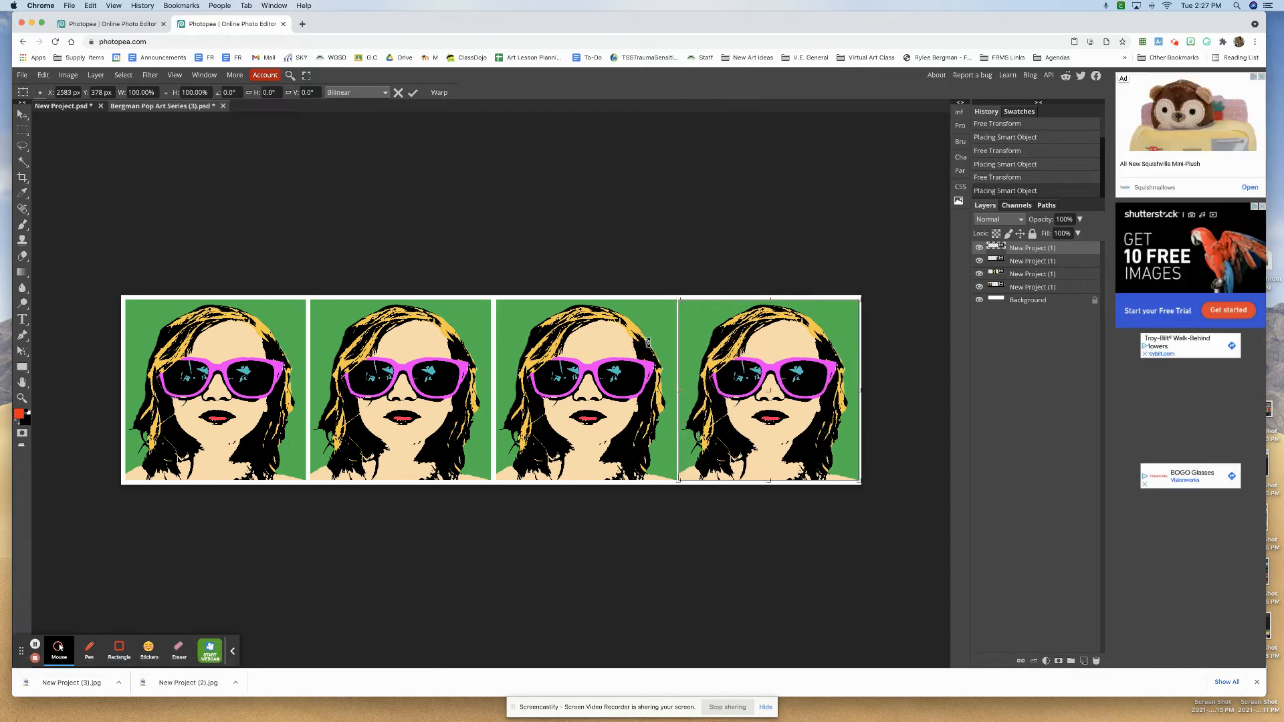
- Apply the fourth portrait's placement and shift the third portrait's layer slightly left to widen the gap before the fourth
left_click(1022, 274)
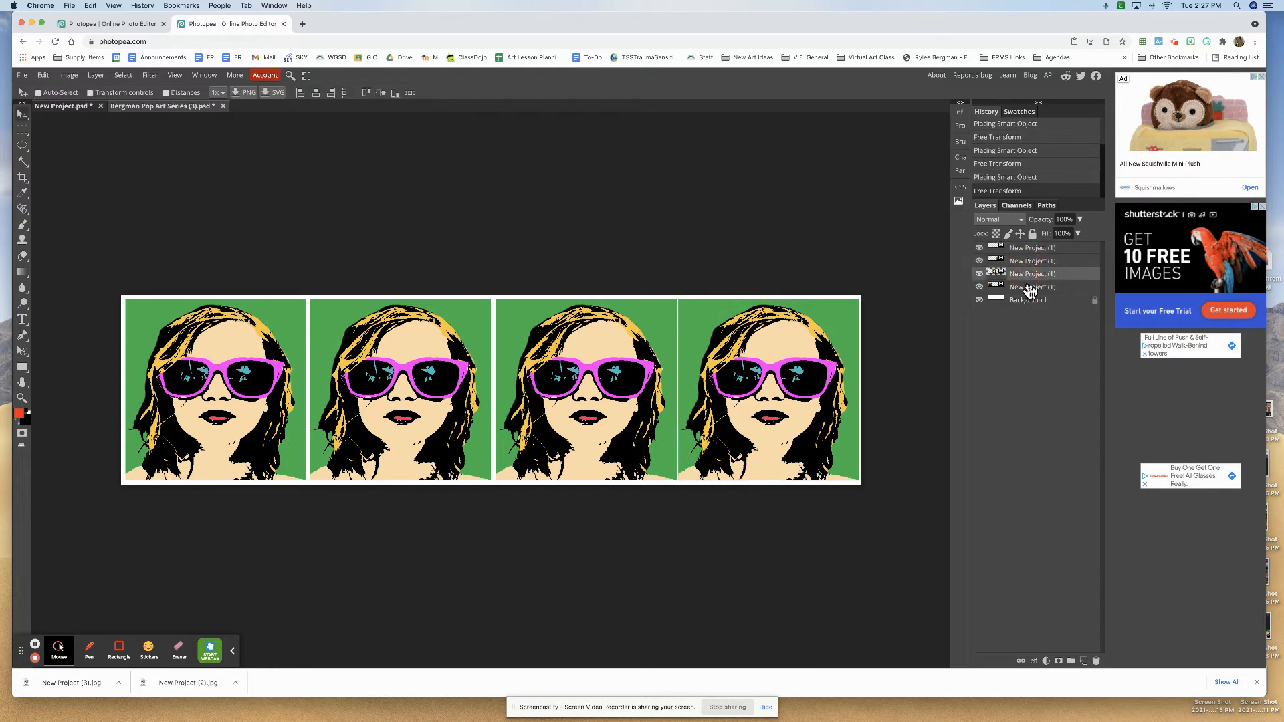
left_click(1029, 290)
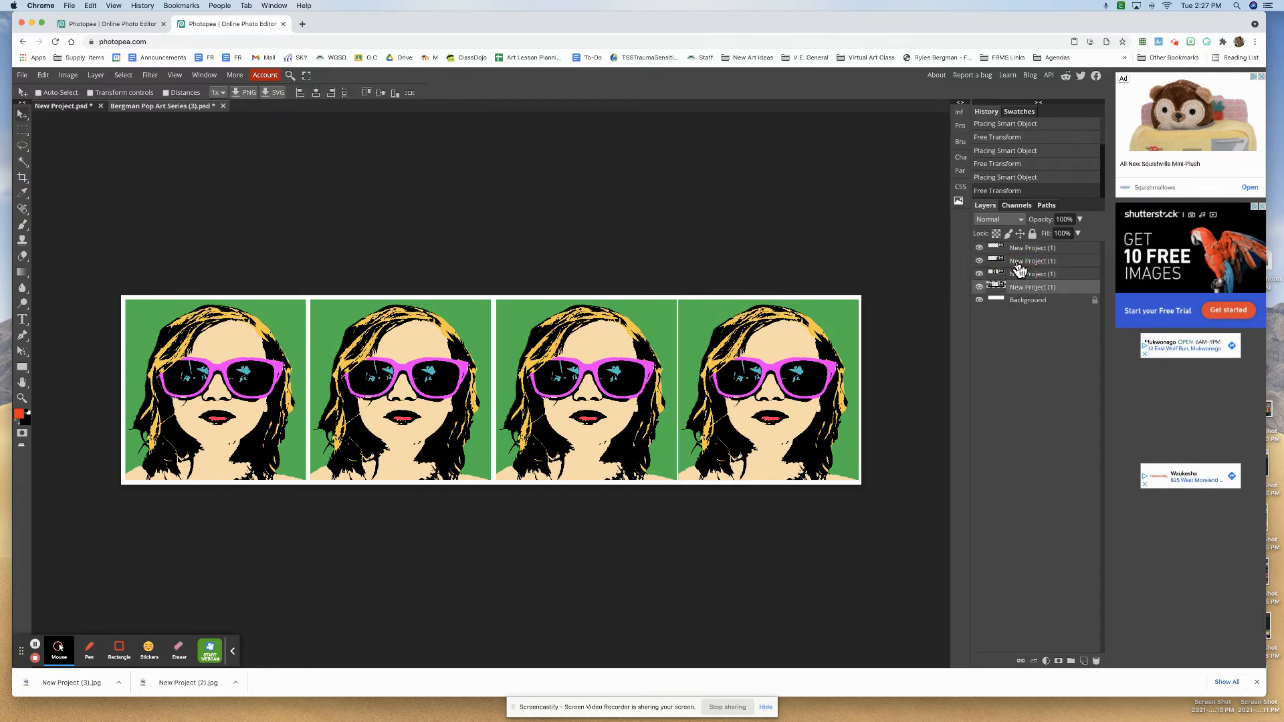
left_click(1019, 264)
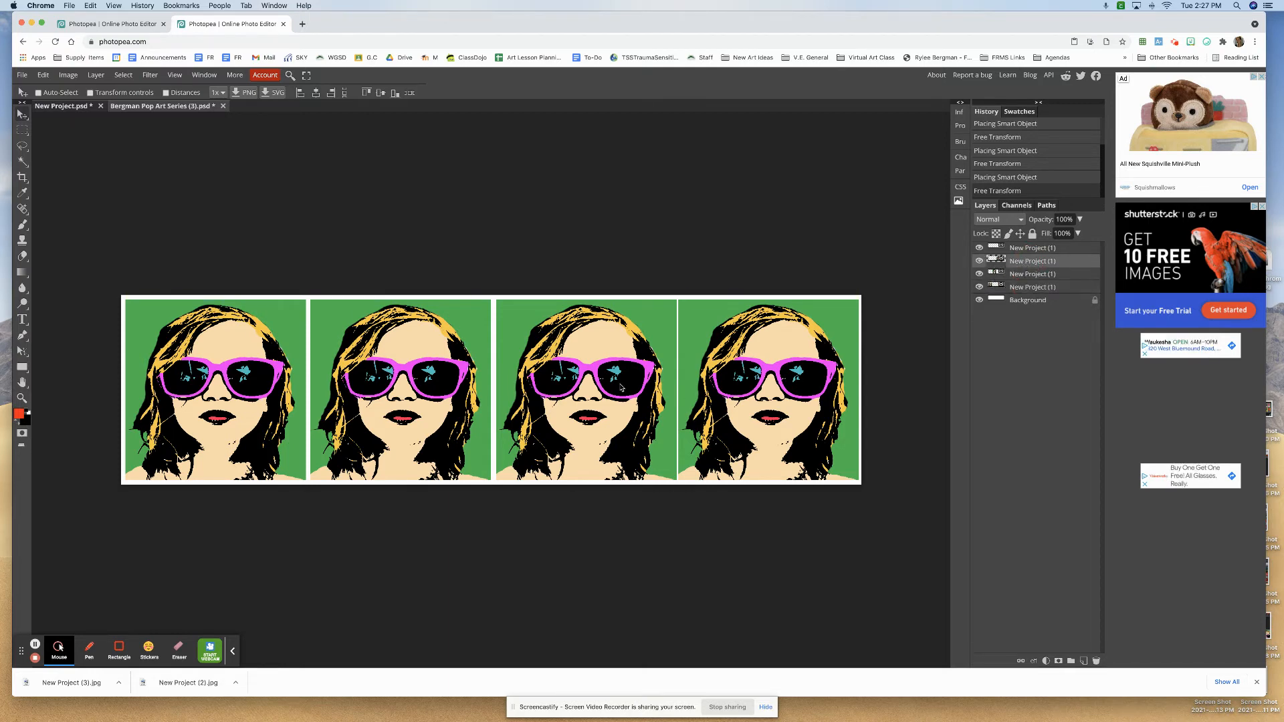
left_click_drag(624, 386, 620, 387)
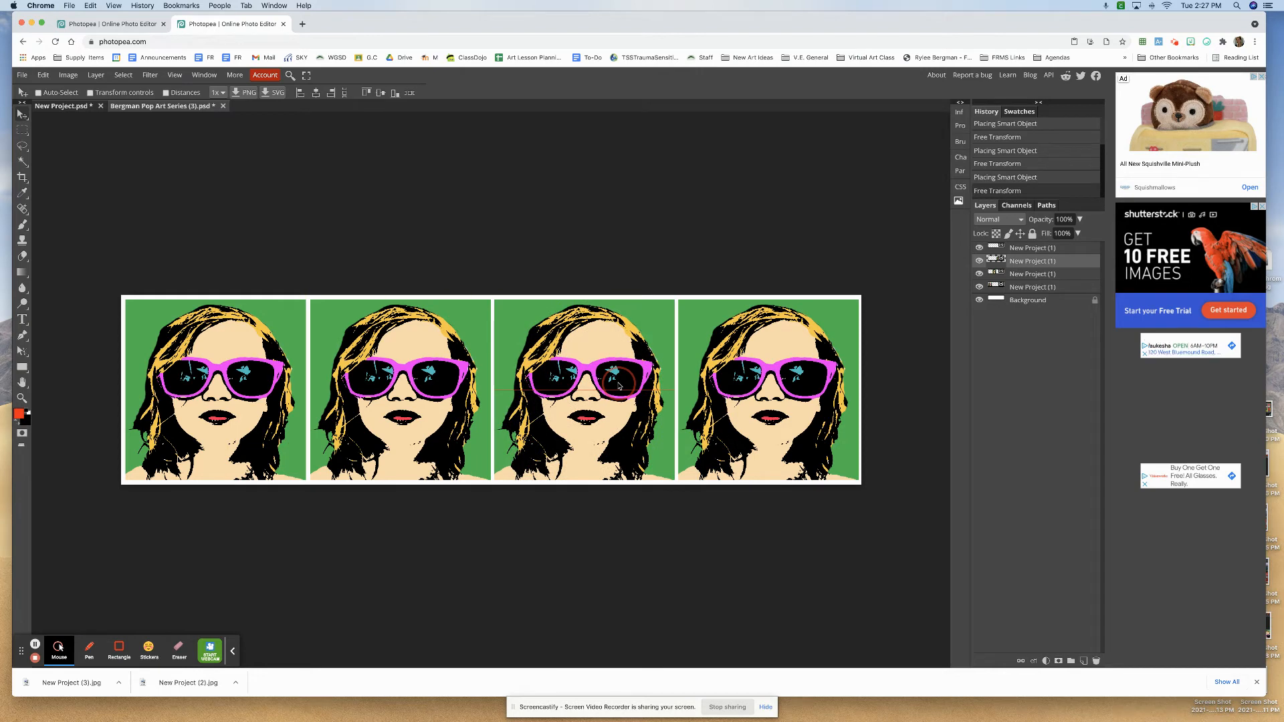
- Nudge the second portrait's layer slightly left to even out the white gaps on both sides of it
left_click(1063, 274)
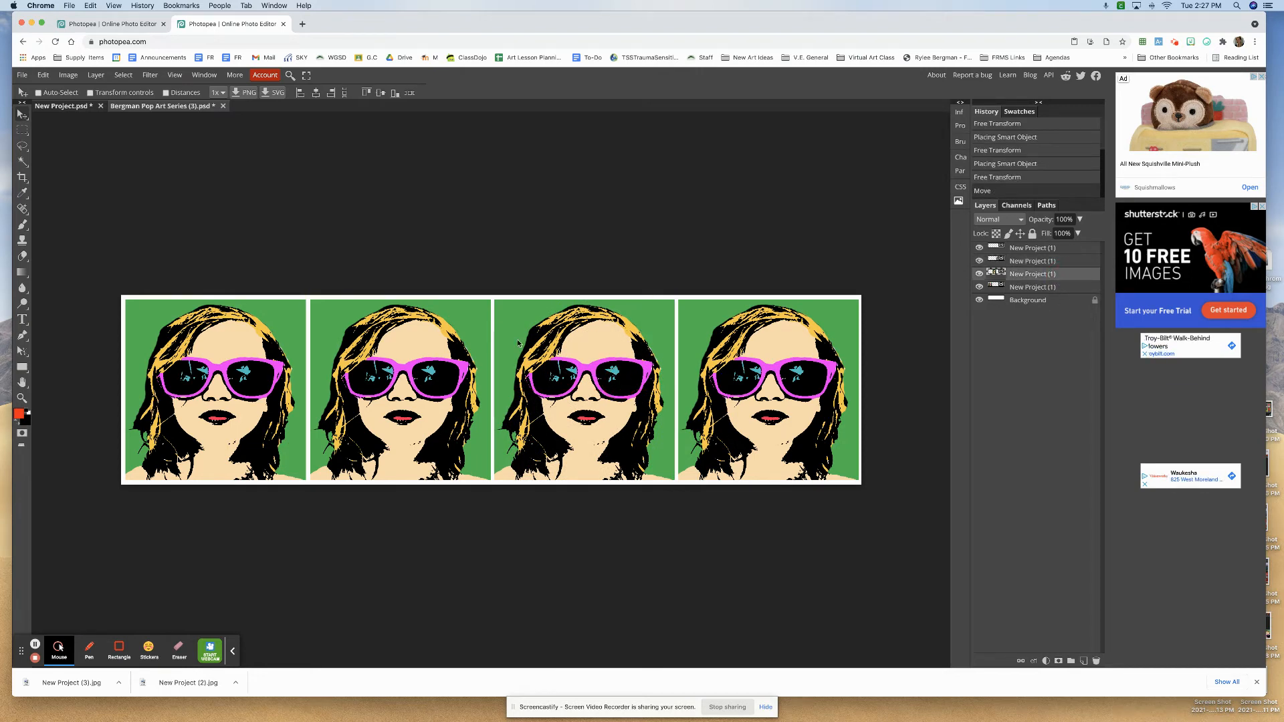
left_click_drag(460, 339, 460, 339)
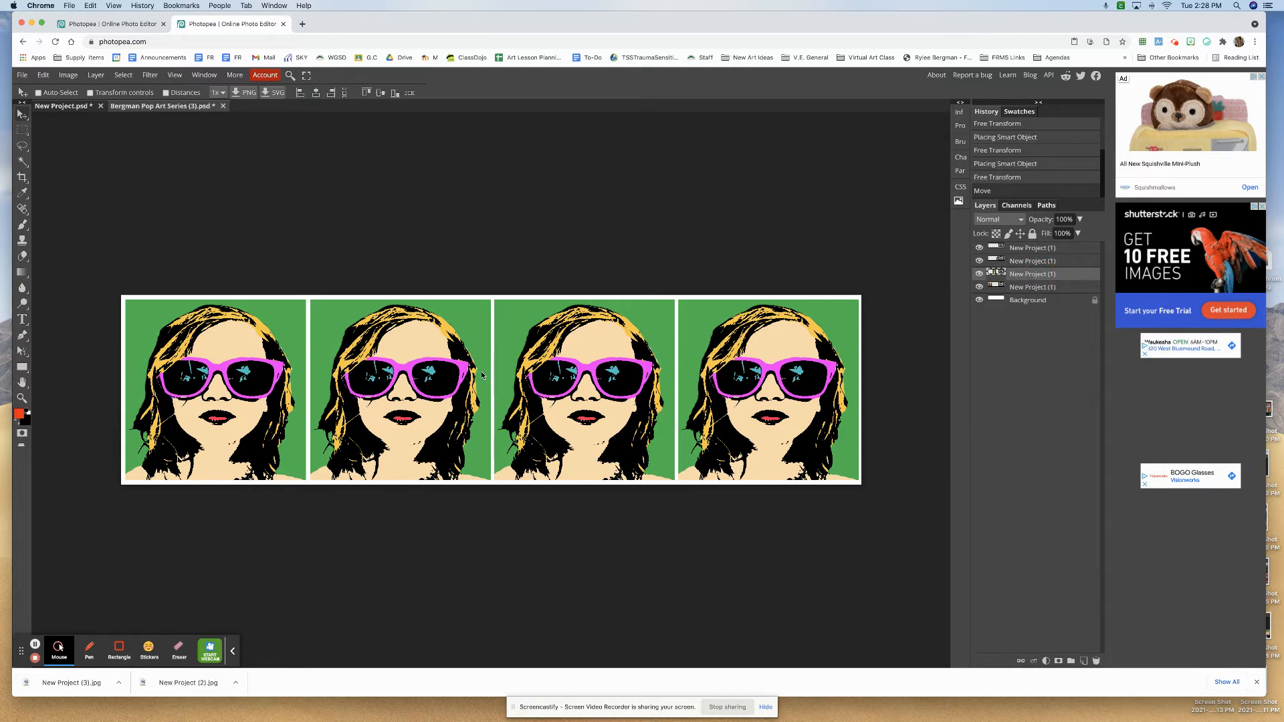
key("Left")
key("Left")
key("Left")
key("Left")
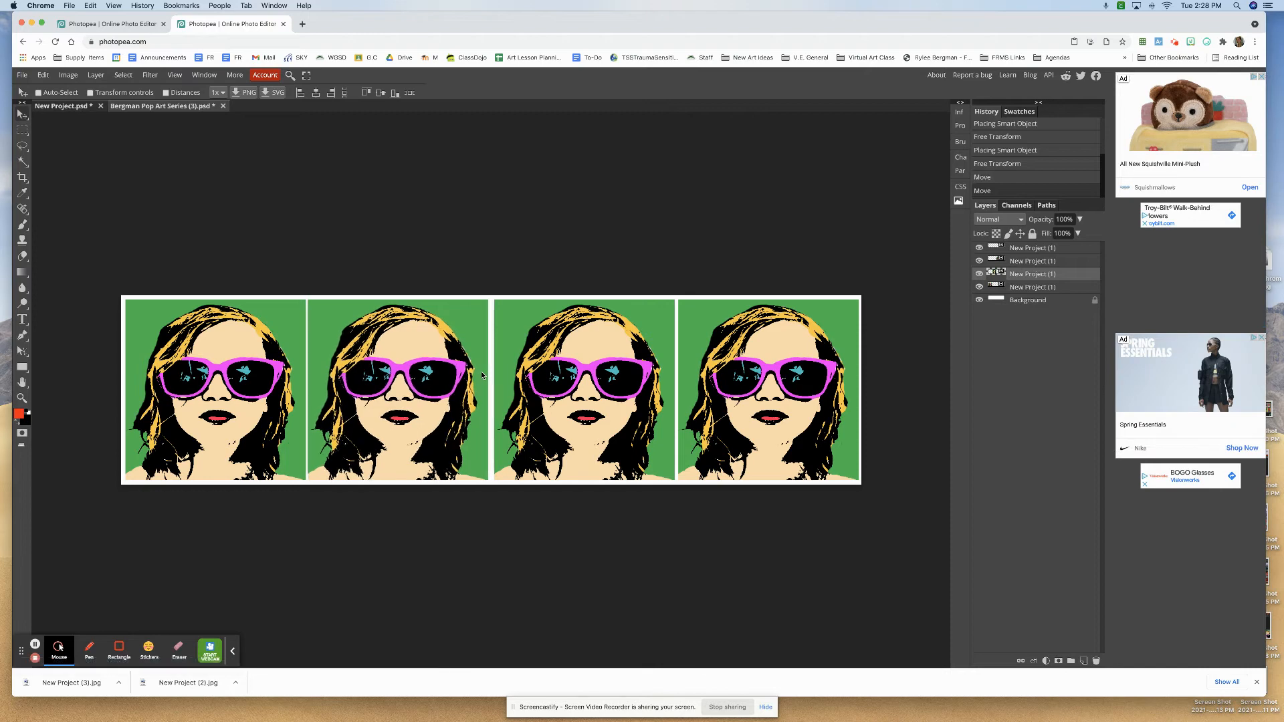
key("Right")
key("Right")
key("Right")
key("Right")
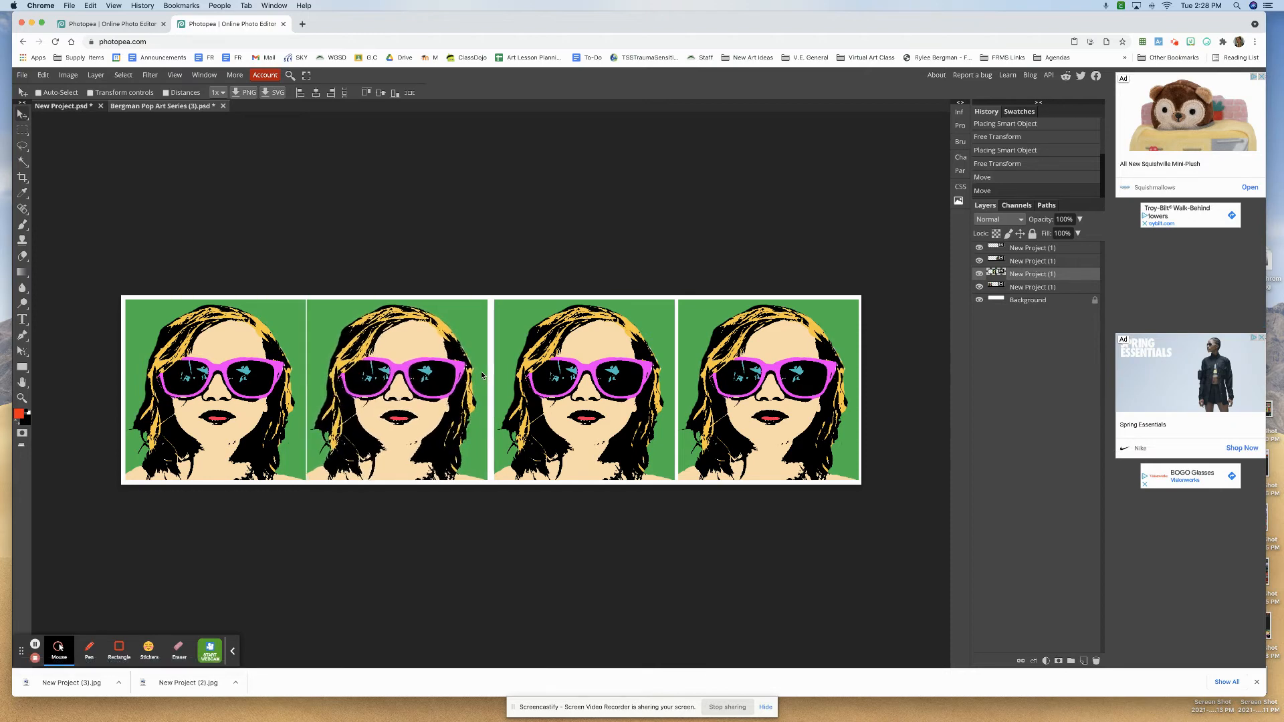
key("Right")
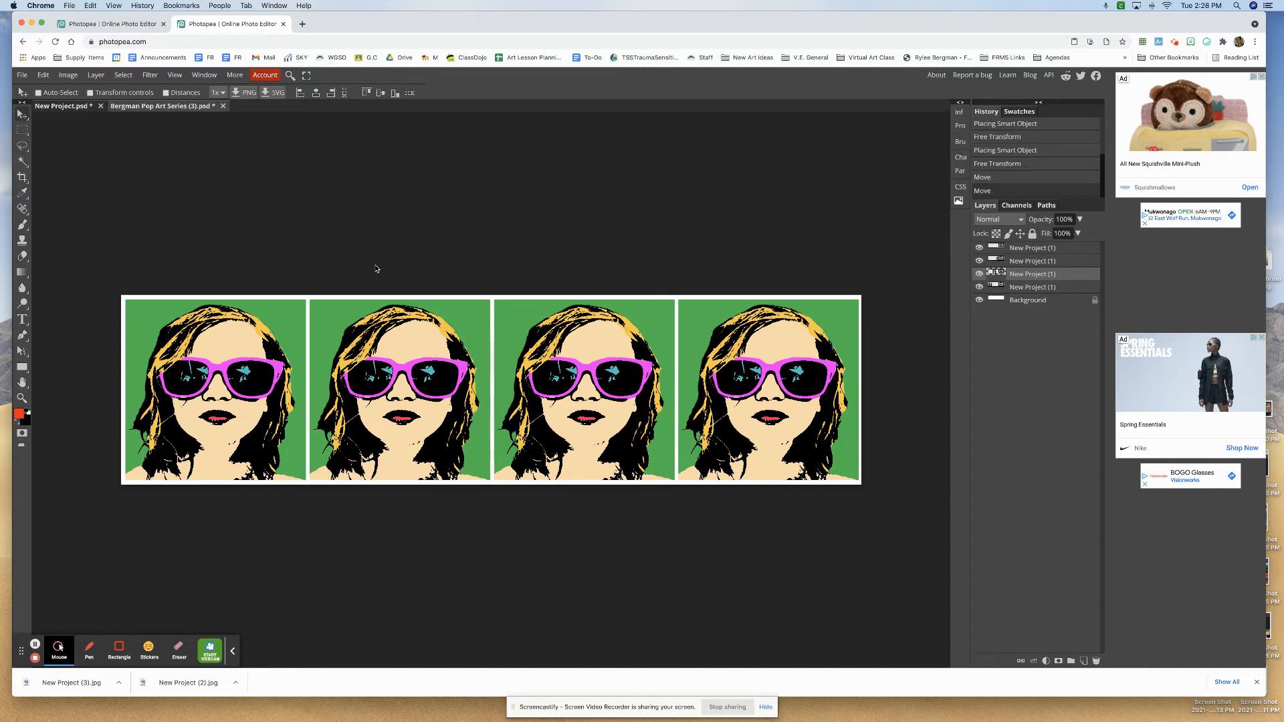
- Flatten the image so the four portraits merge into the background layer
right_click(1030, 302)
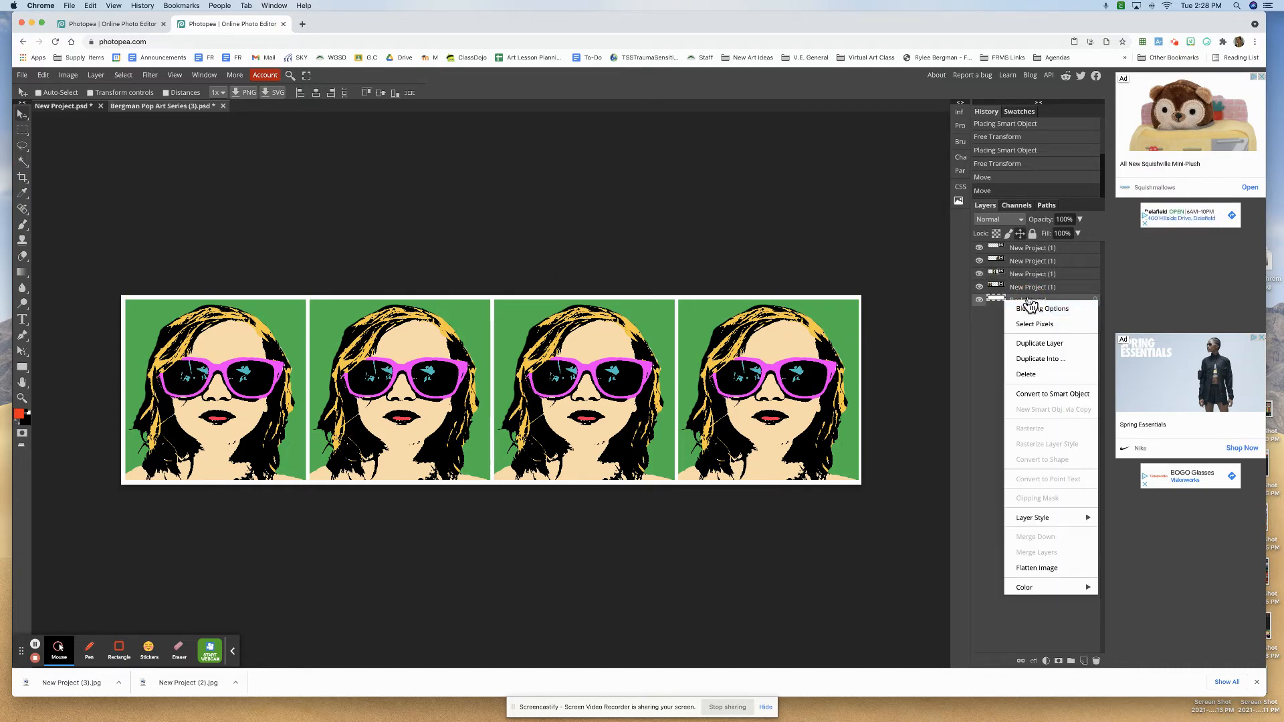
left_click(671, 206)
left_click(103, 75)
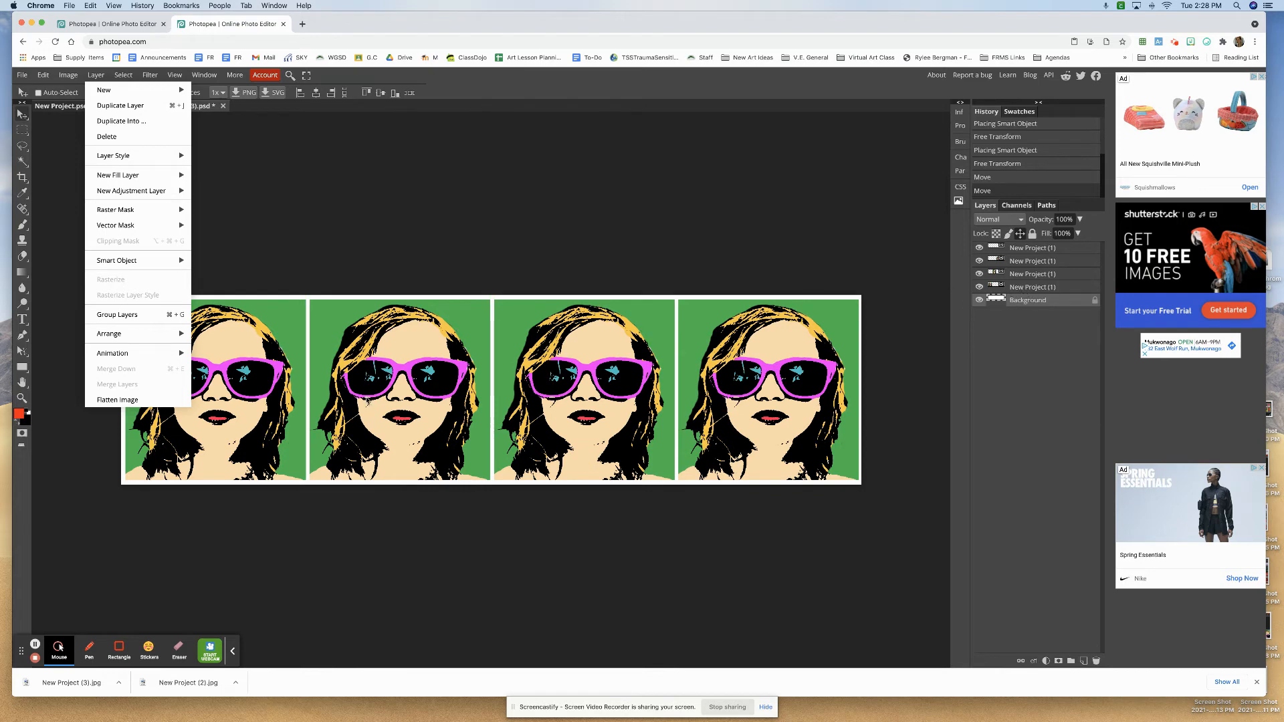
left_click(99, 401)
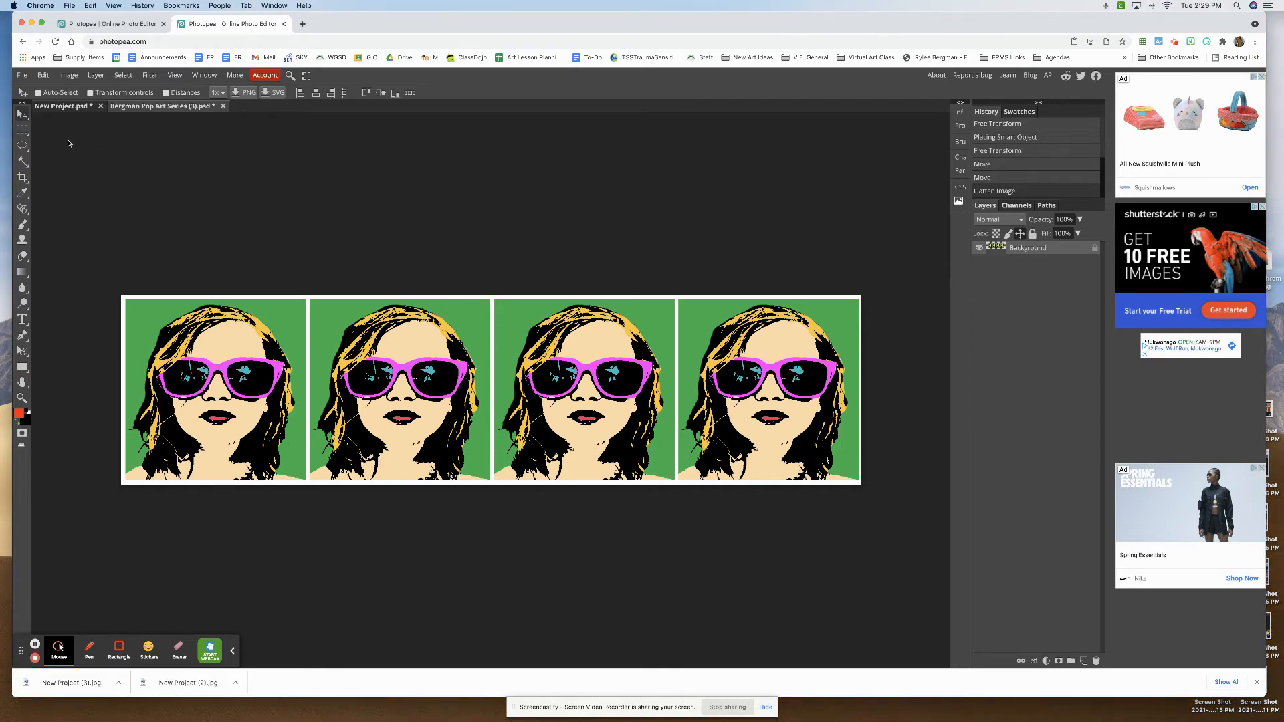
- Draw a rectangular selection around the first portrait, including its white border, with the Rectangle Select tool
left_click(24, 133)
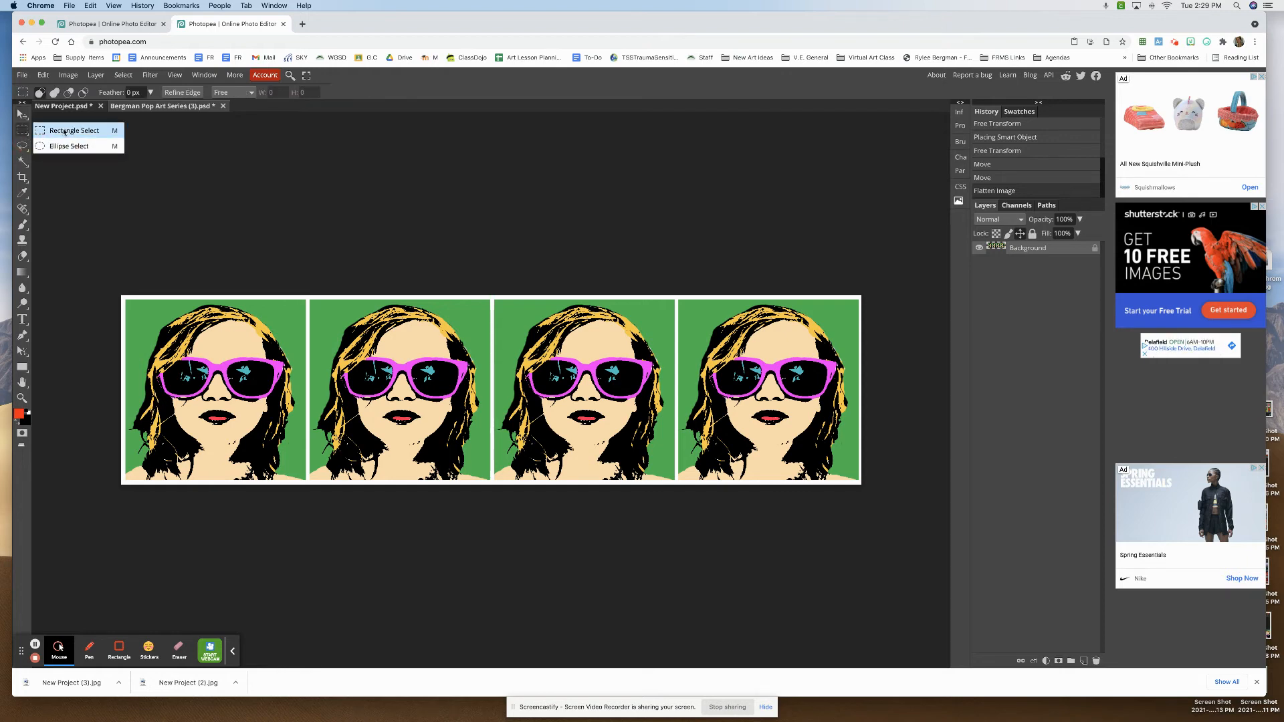
left_click(64, 132)
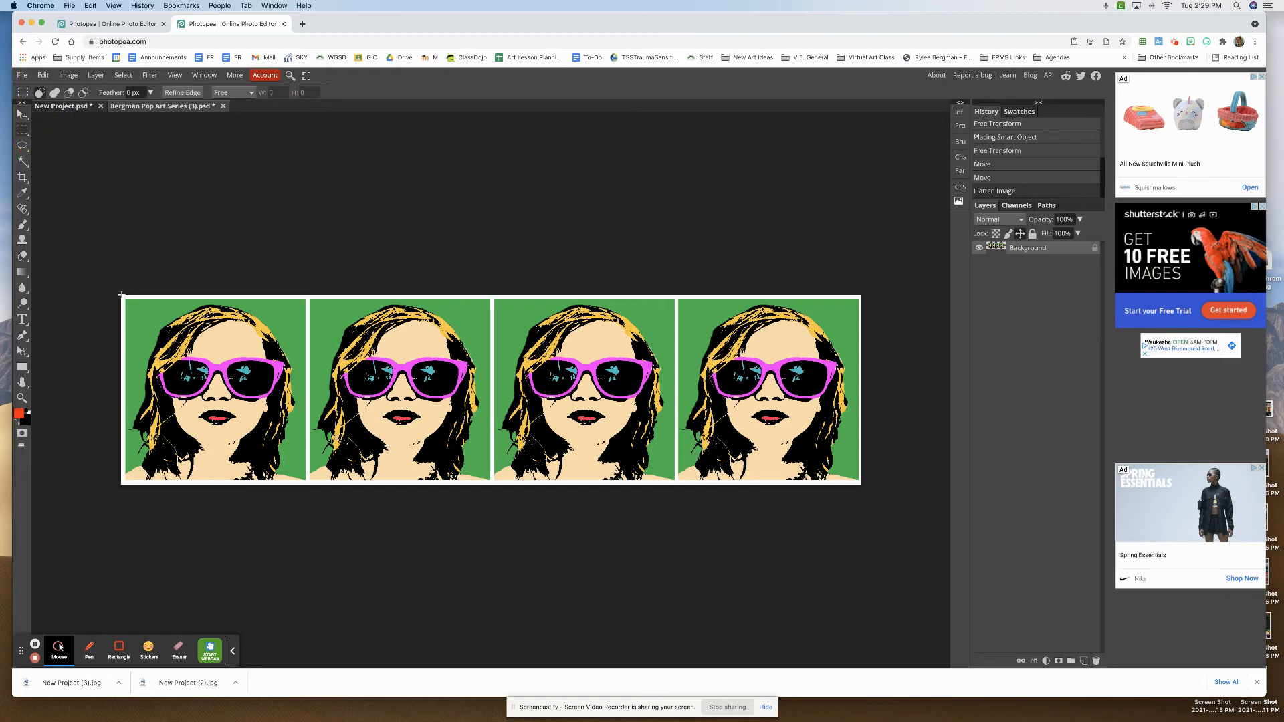
left_click_drag(123, 294, 308, 489)
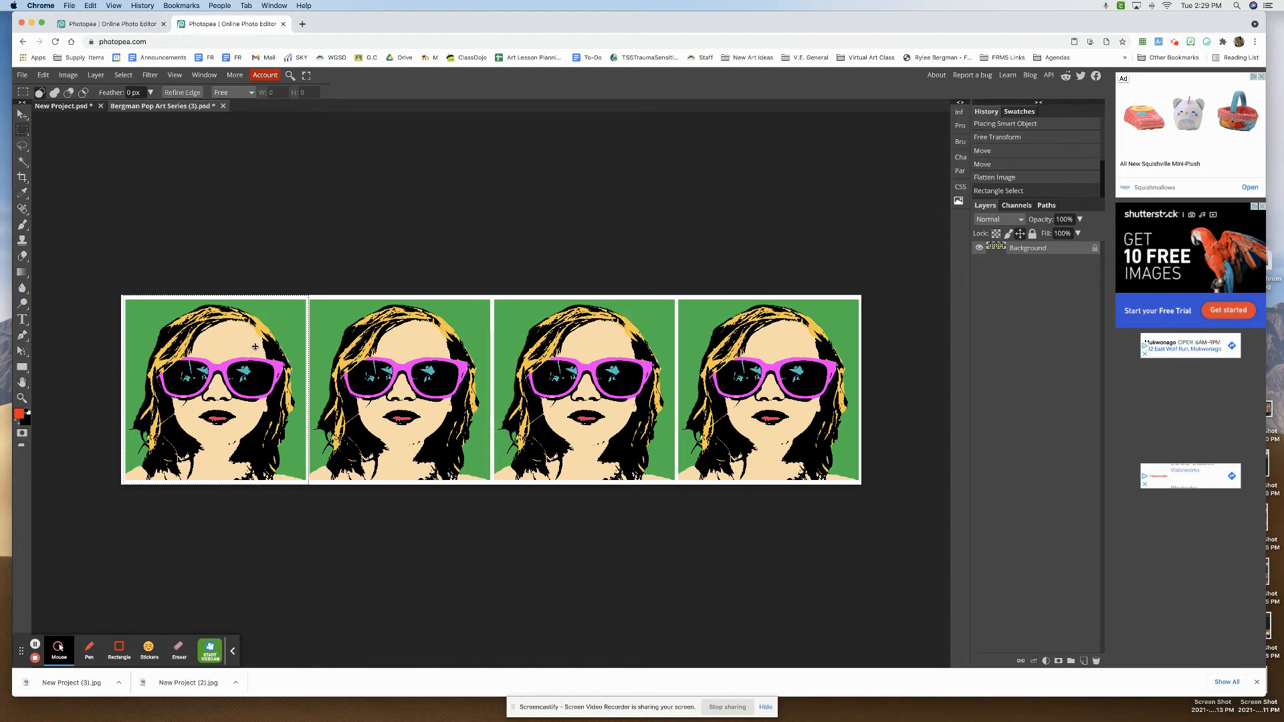
- Draw a rectangular selection over the hair and sunglasses of the second portrait
scroll(260, 348, "up", 5)
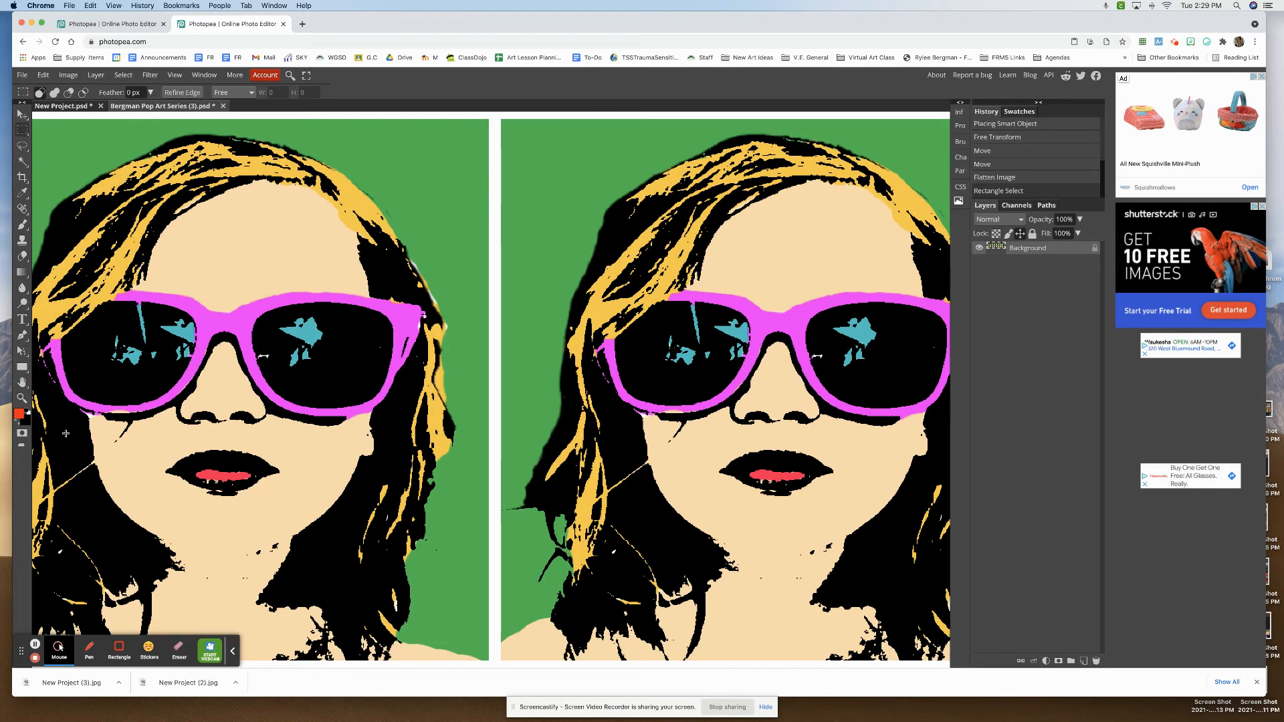
left_click_drag(71, 119, 378, 368)
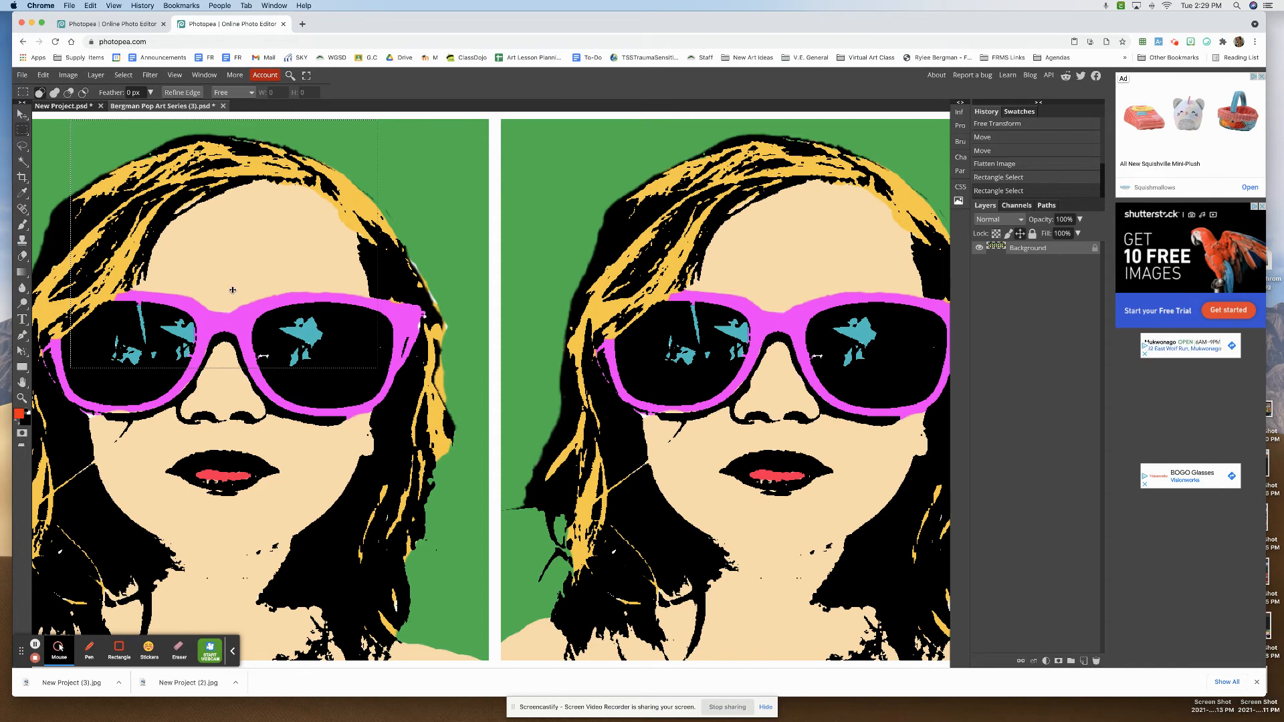
key("super+minus")
key("super+minus")
key("super+minus")
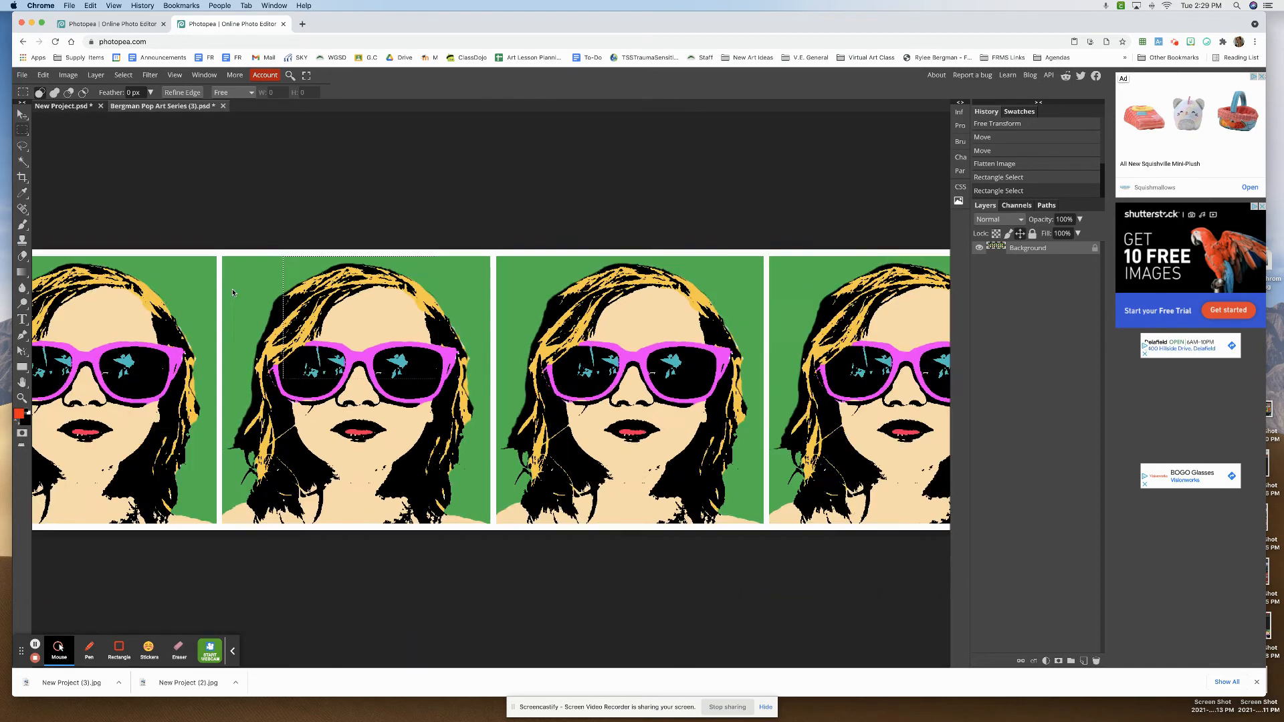
- Select the first portrait with its border, shift its hue to -130 using a Hue/Saturation adjustment layer, and deselect
left_click_drag(121, 297, 309, 483)
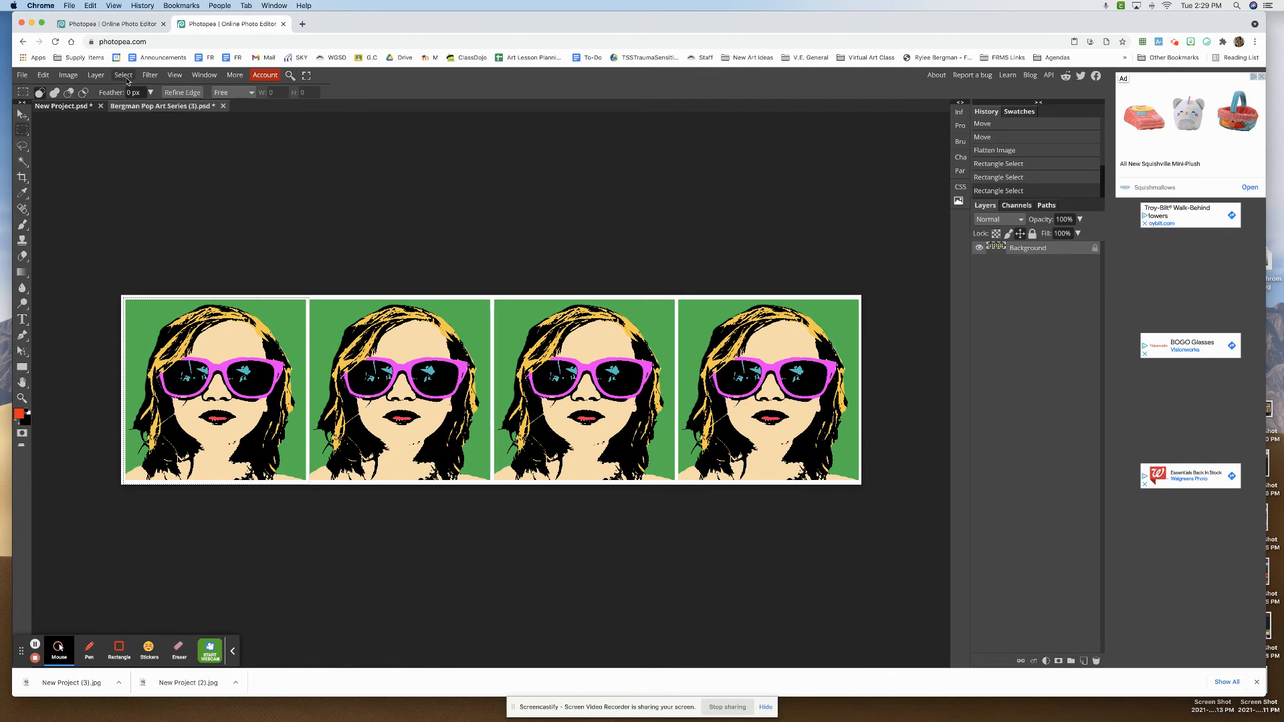
left_click(98, 77)
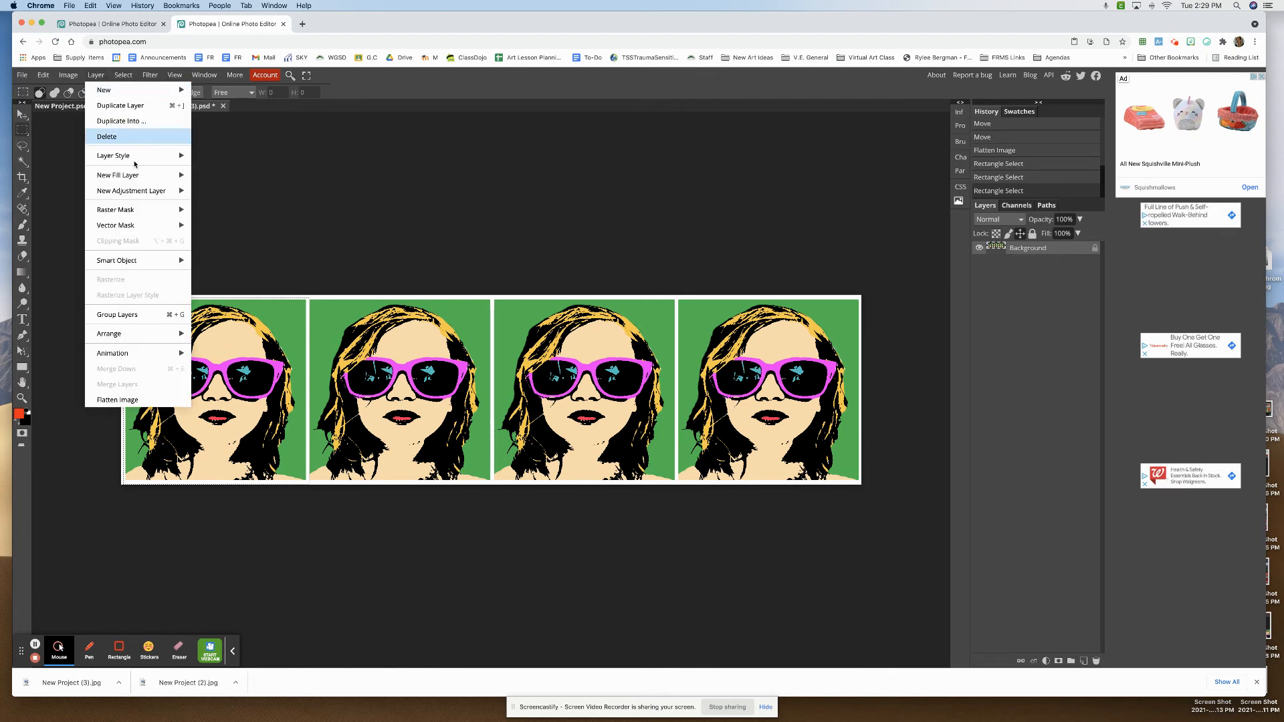
mouse_move(162, 196)
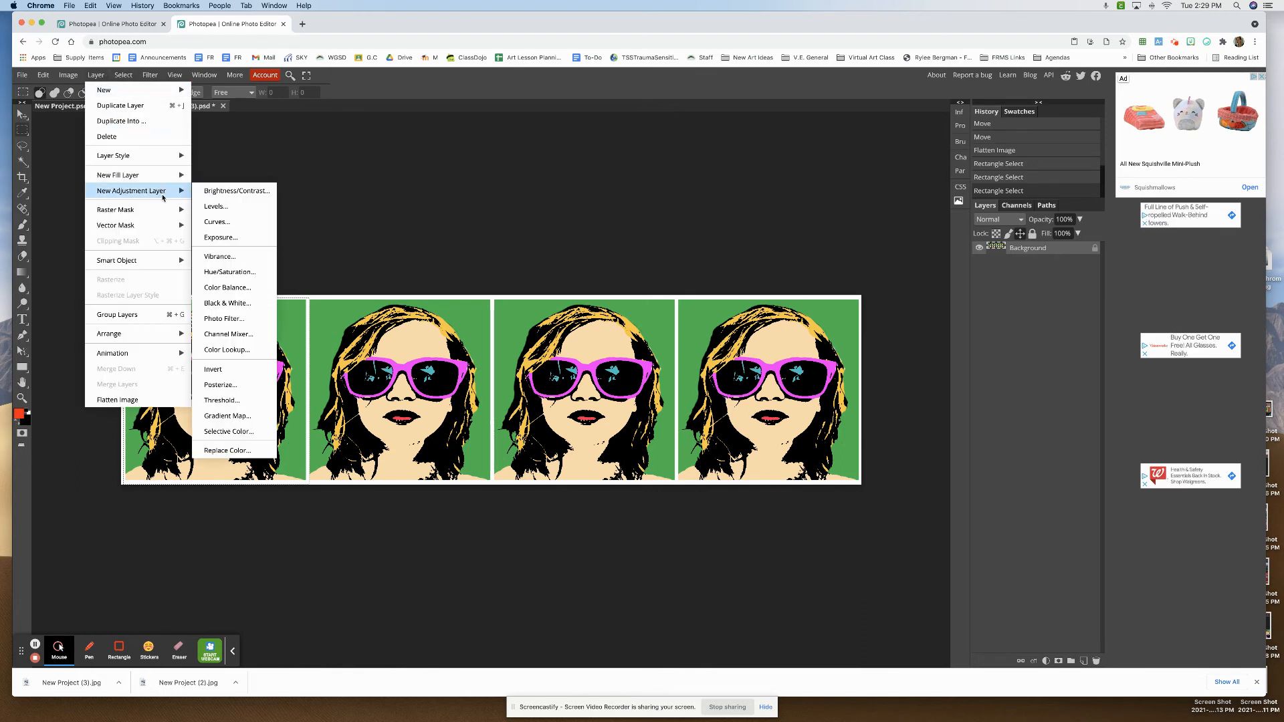
left_click(259, 274)
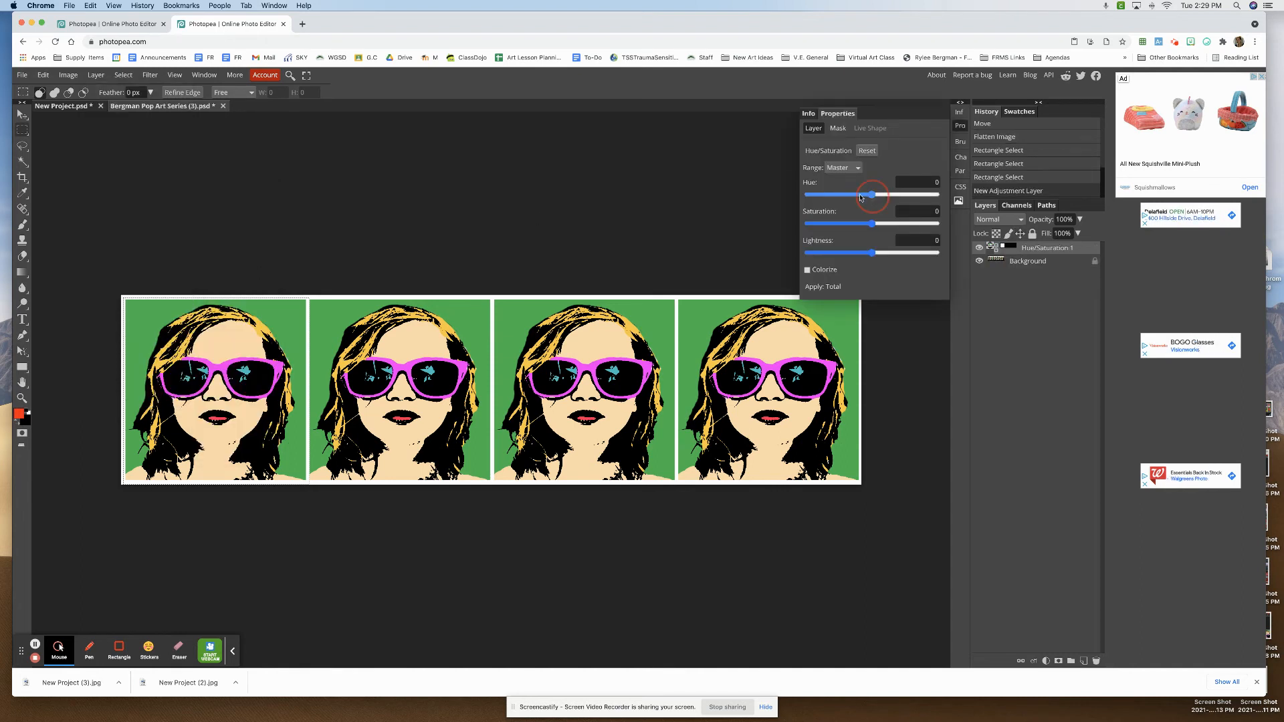
left_click_drag(871, 195, 826, 205)
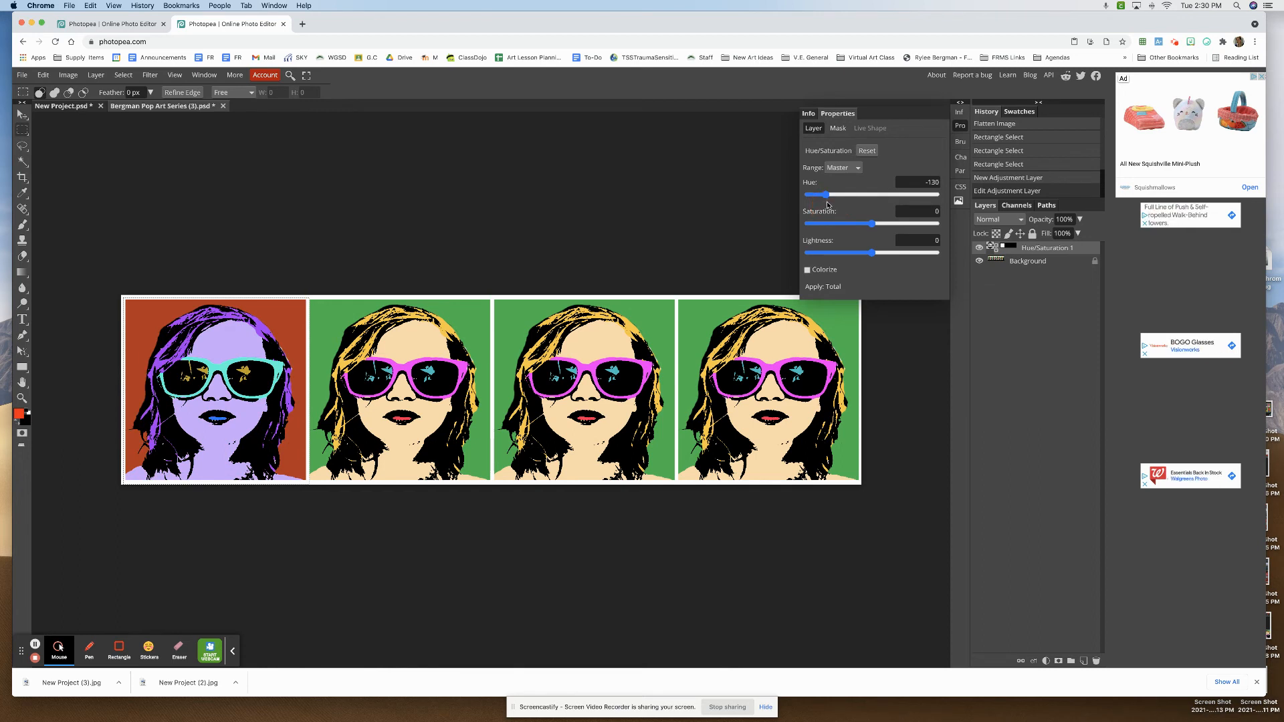
left_click(961, 125)
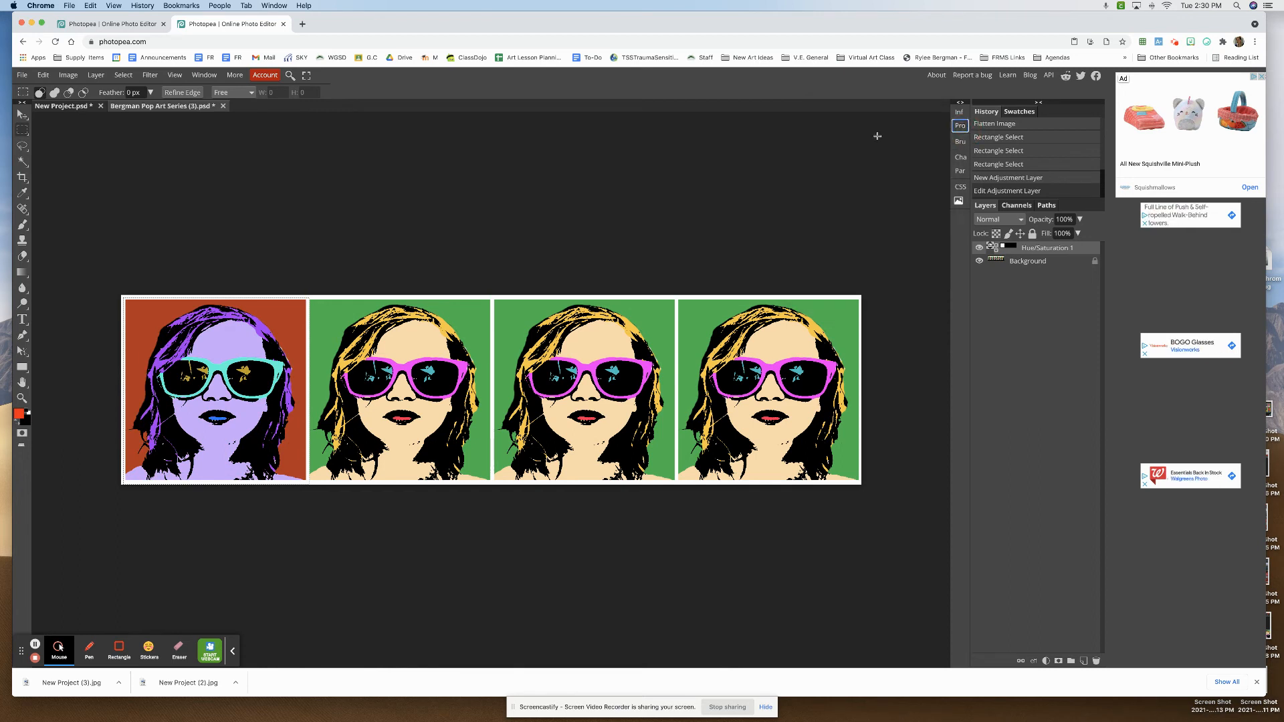
left_click(315, 294)
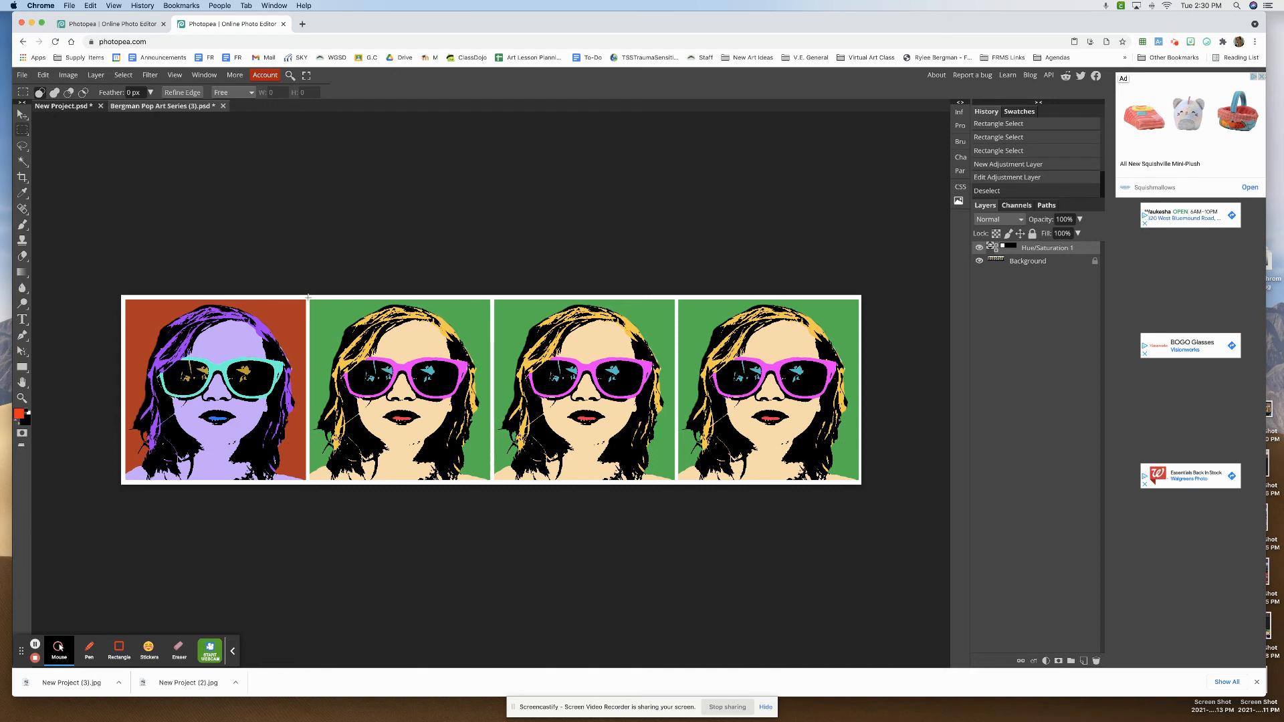
- Select the second portrait and recolor it with a new Hue/Saturation adjustment layer set to hue 72
left_click_drag(308, 296, 493, 490)
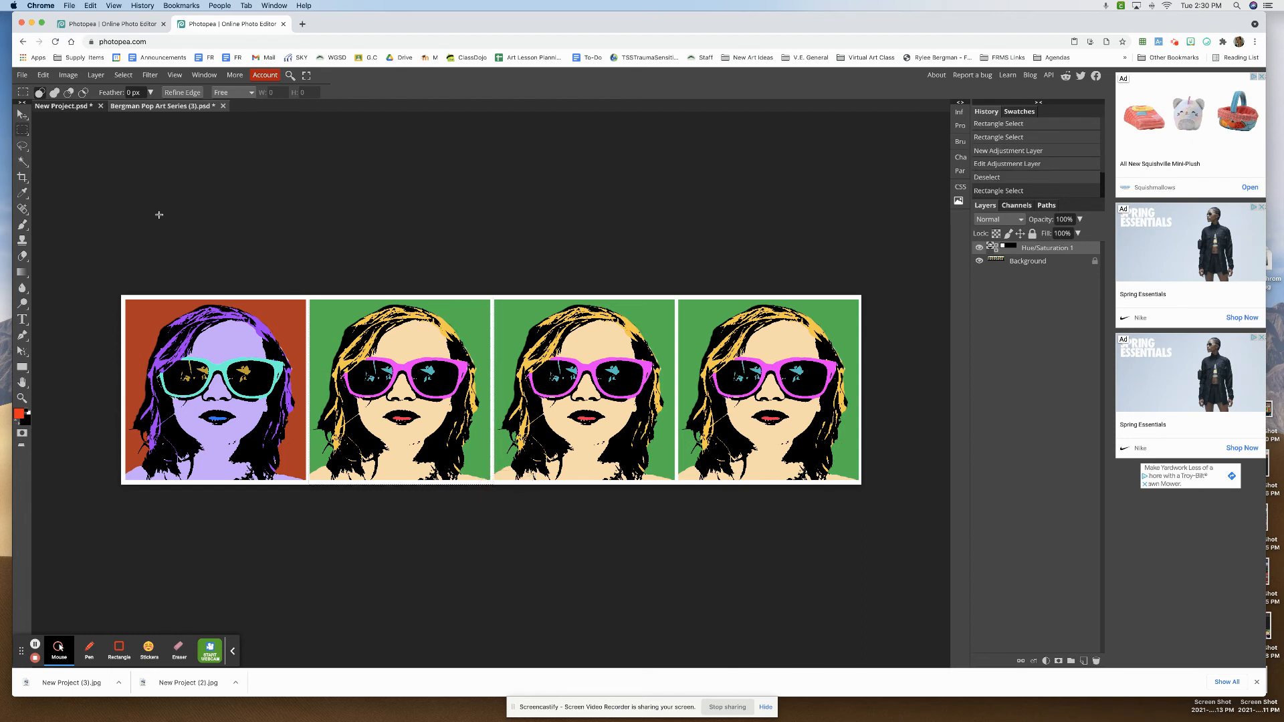
left_click(96, 76)
mouse_move(171, 192)
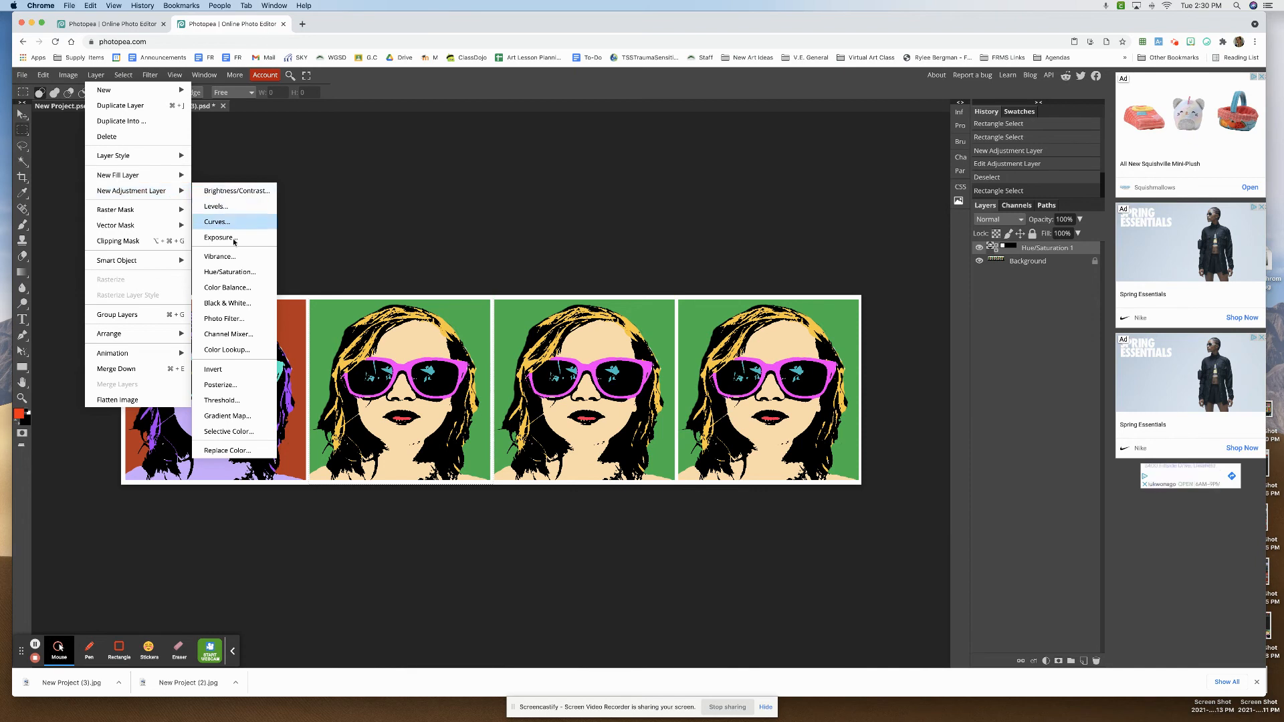
left_click(246, 272)
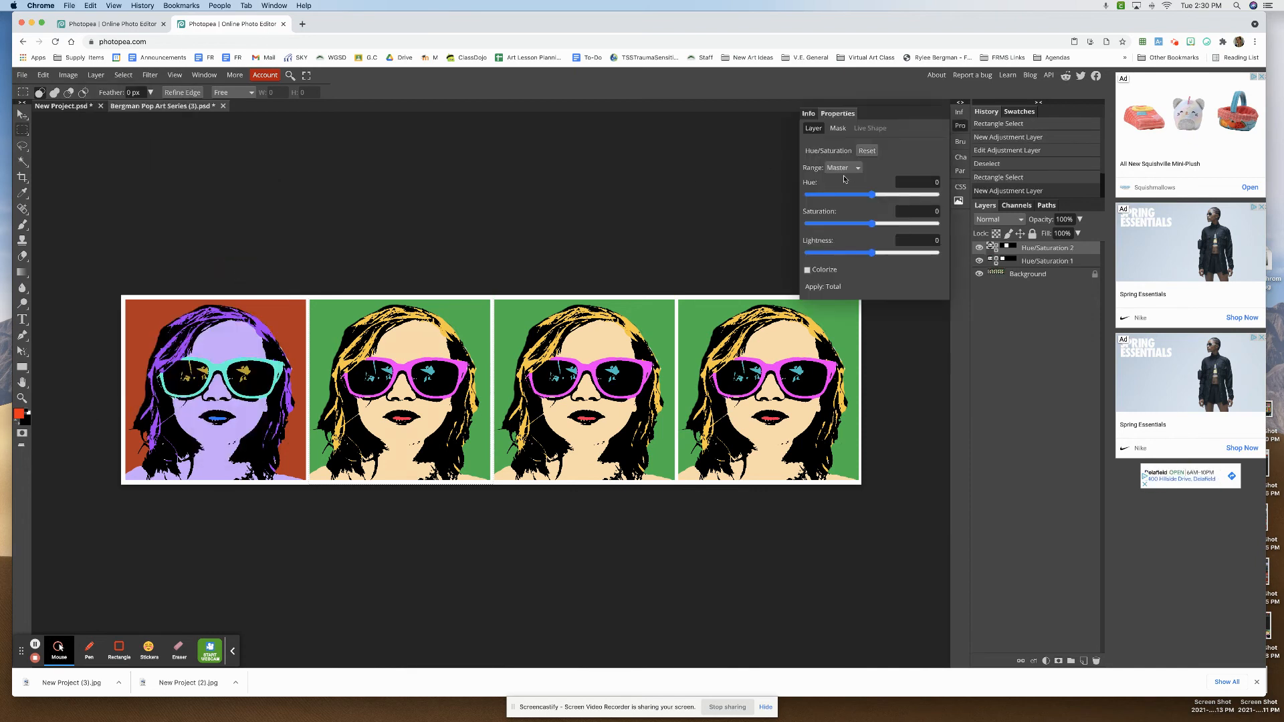
left_click(871, 195)
left_click_drag(871, 197, 898, 201)
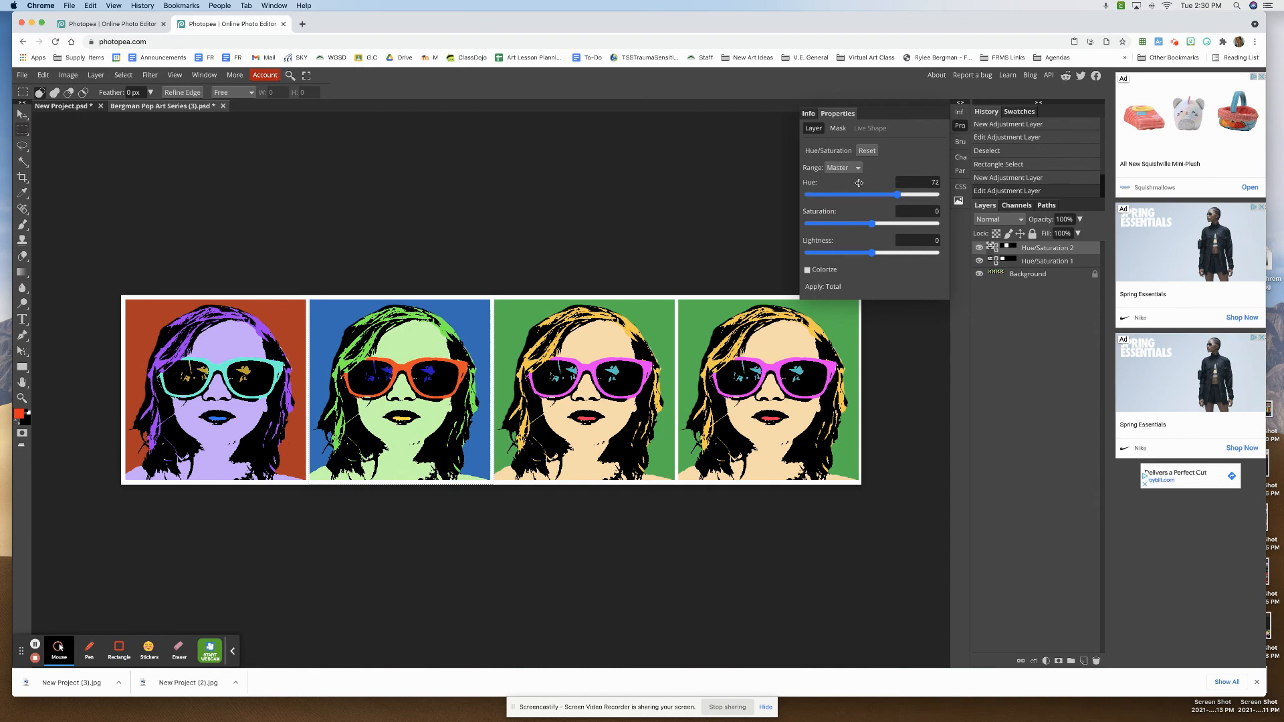
left_click(459, 224)
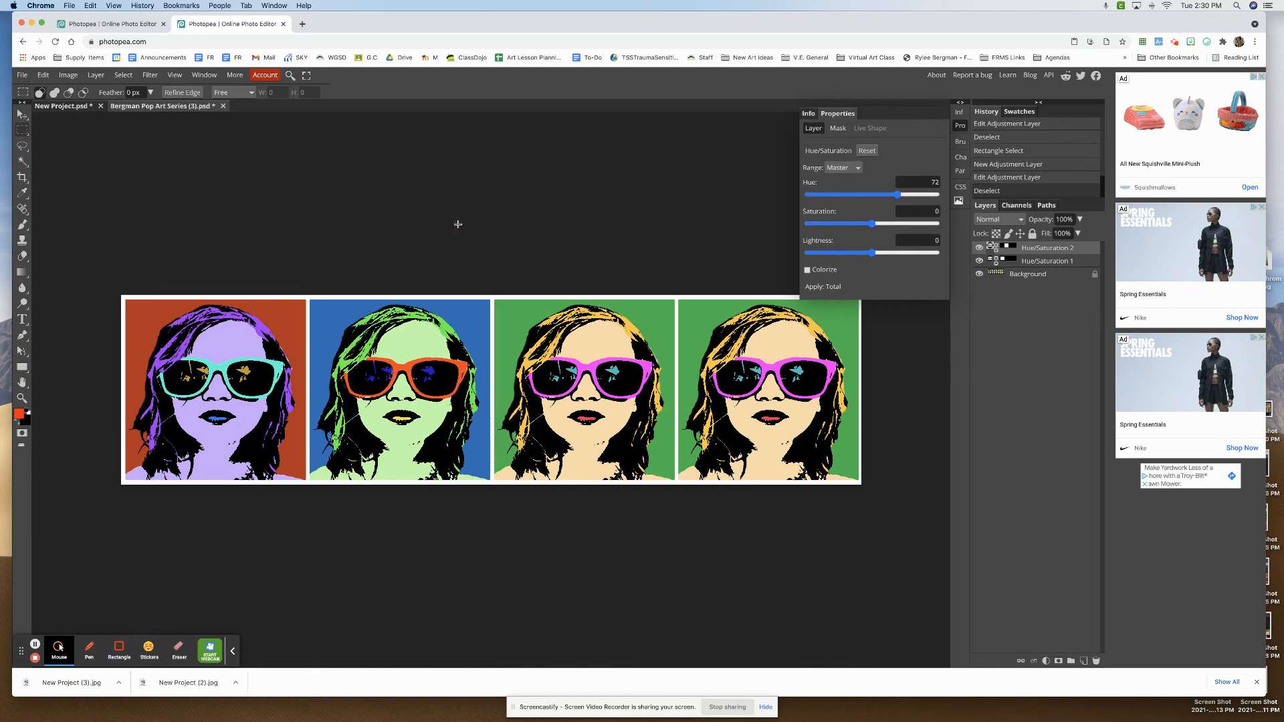
left_click(960, 125)
- Select the third portrait, add a Hue/Saturation adjustment layer with hue 180, and clear the selection
left_click_drag(492, 297, 676, 494)
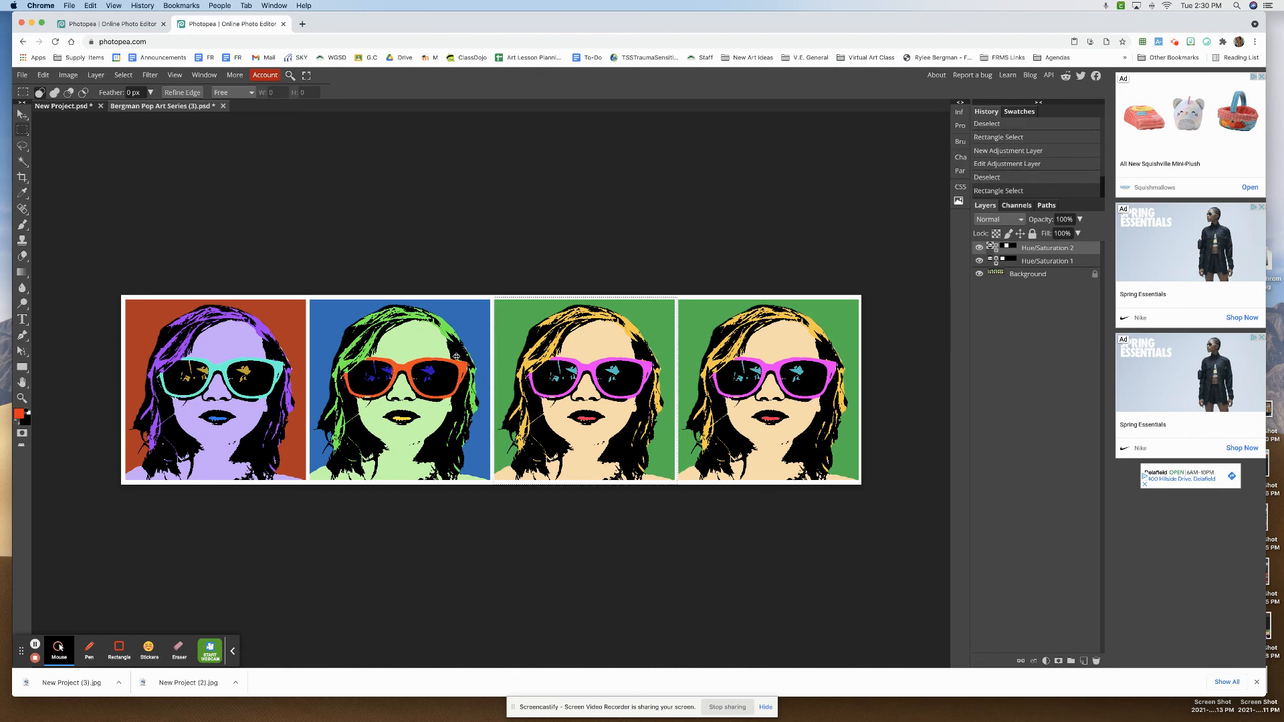
left_click(68, 75)
mouse_move(96, 75)
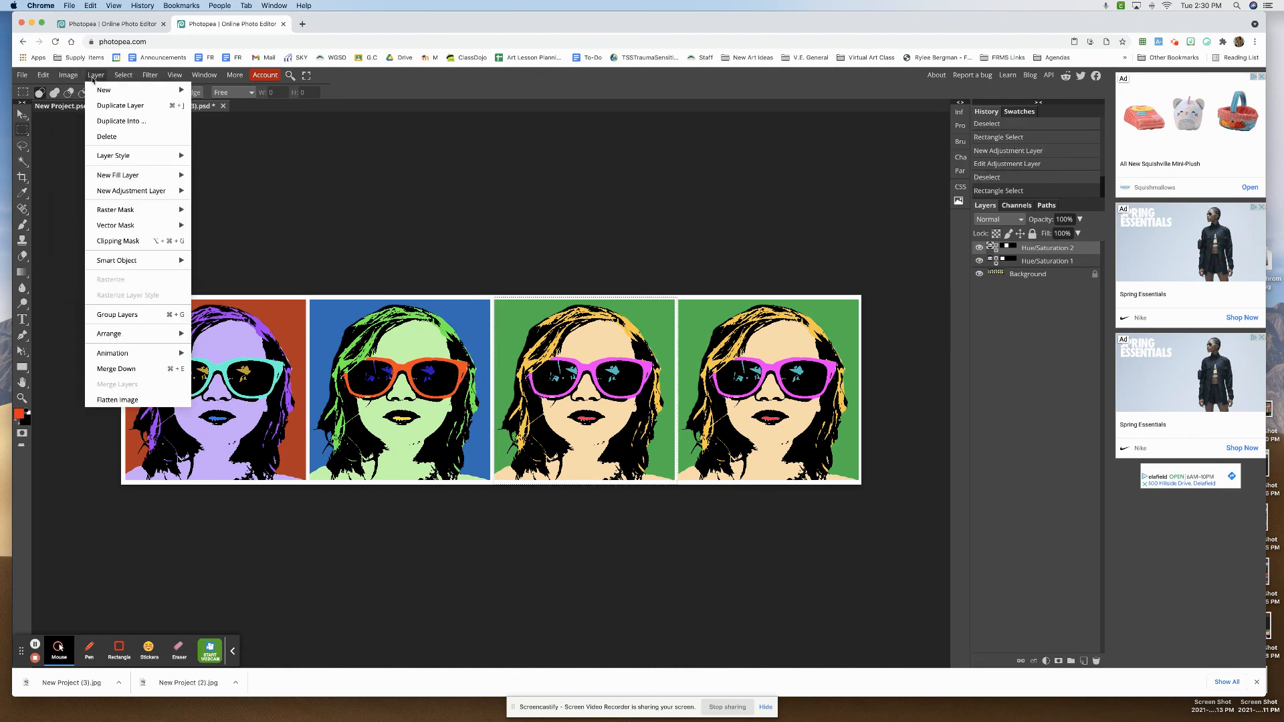
mouse_move(134, 190)
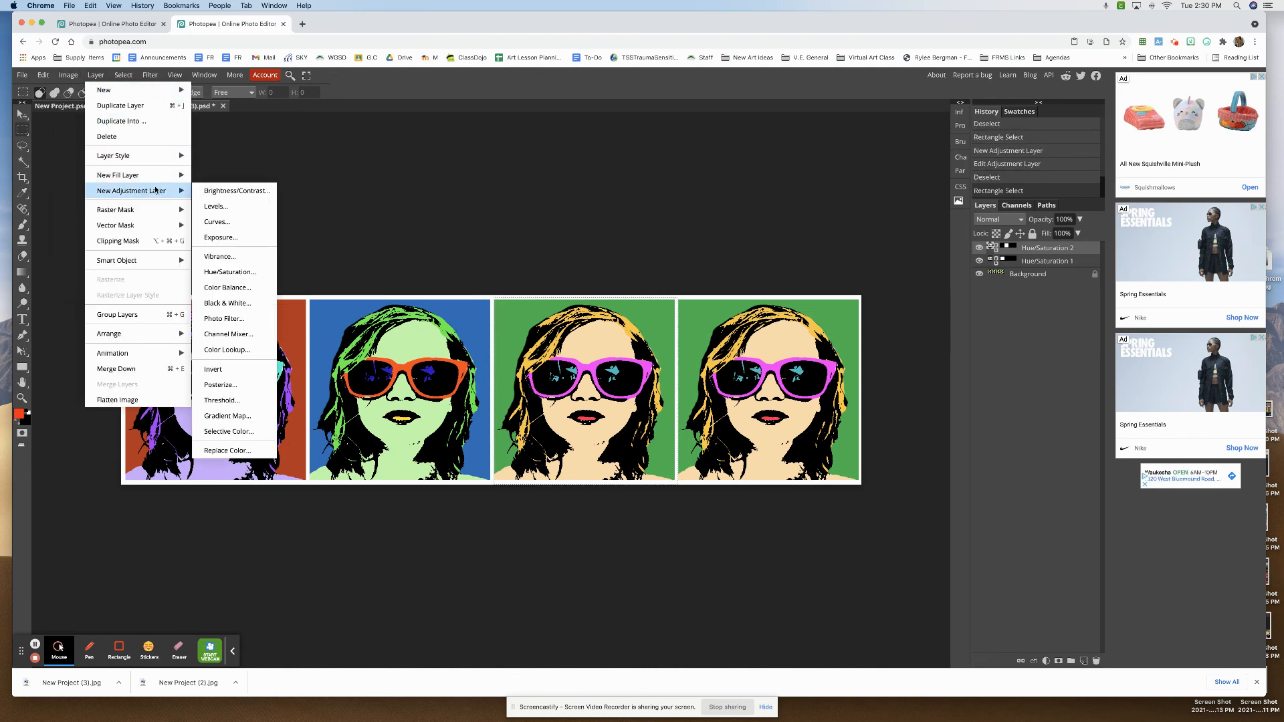
left_click(249, 272)
left_click(821, 195)
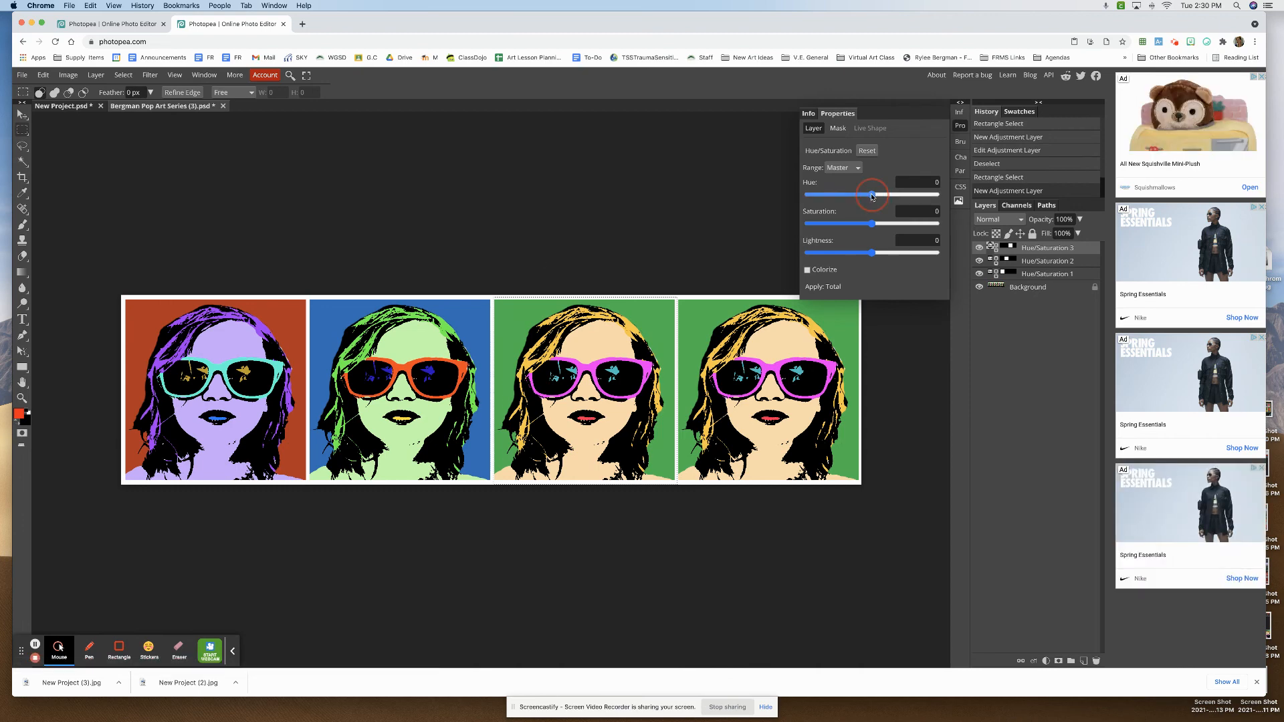
left_click_drag(821, 194, 945, 207)
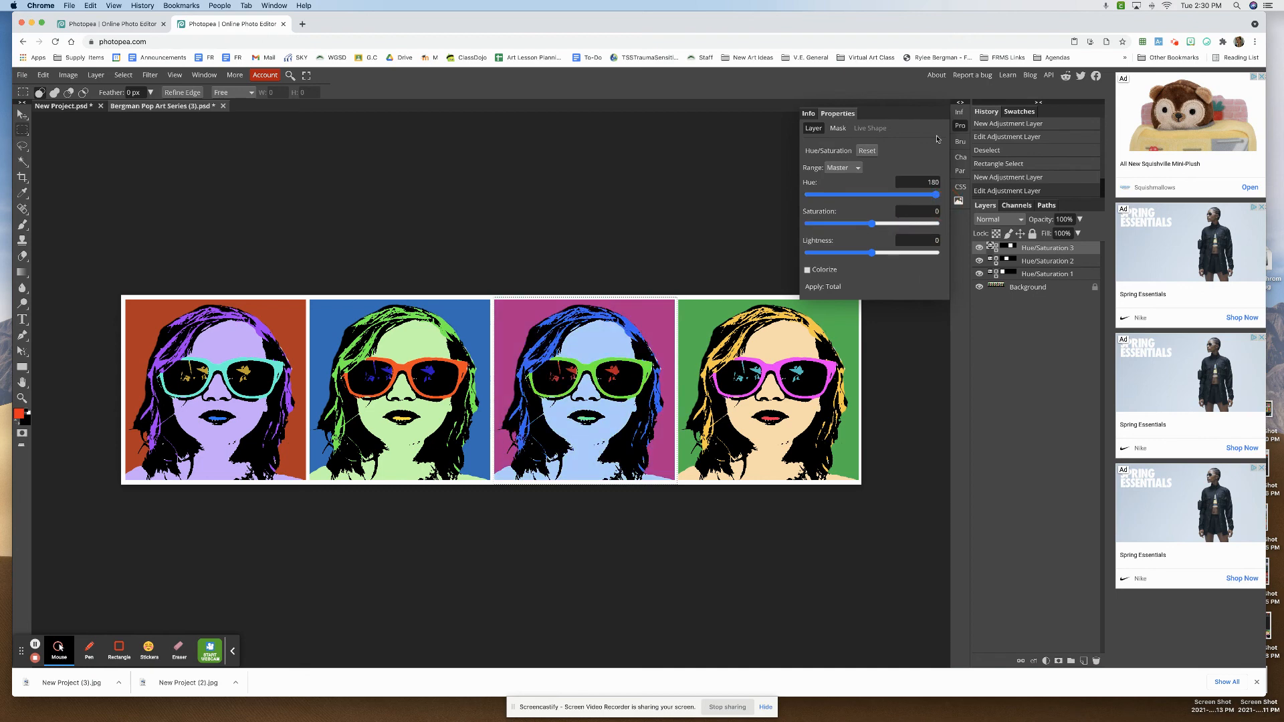
left_click(959, 126)
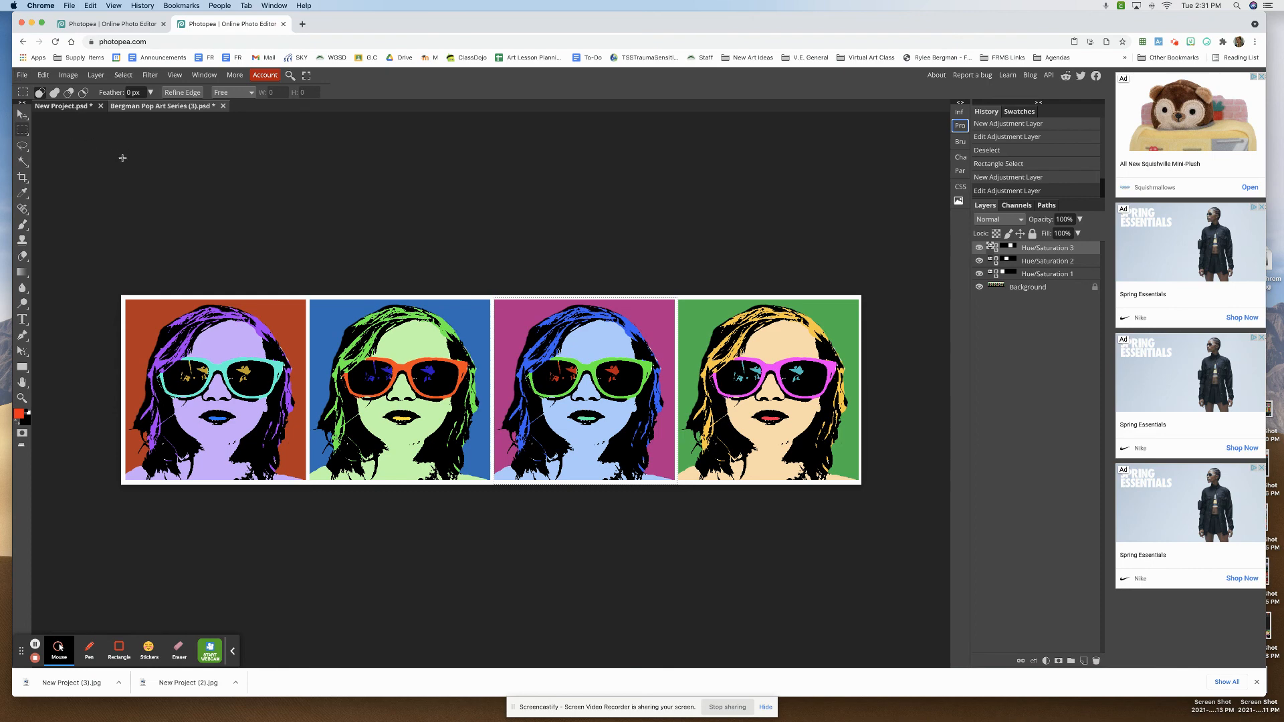
left_click(585, 319)
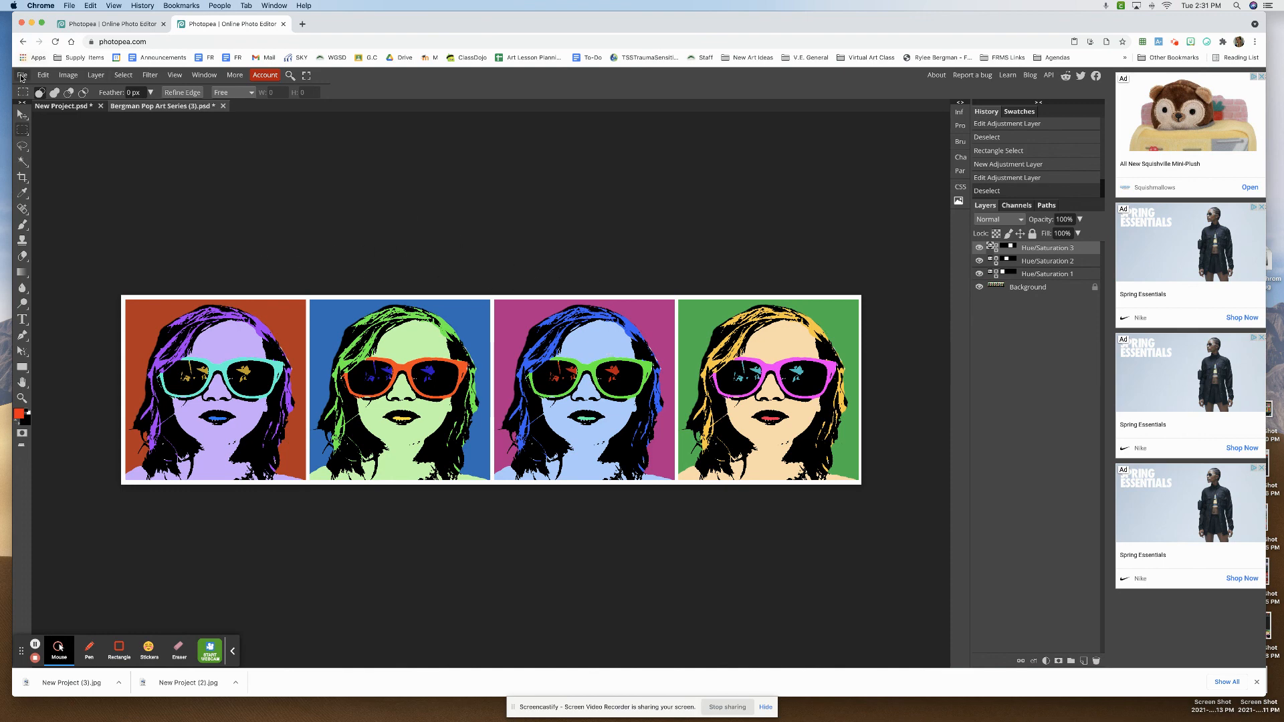
- Save the recolored series as a PSD file and export it as a JPG at 70% quality
left_click(22, 77)
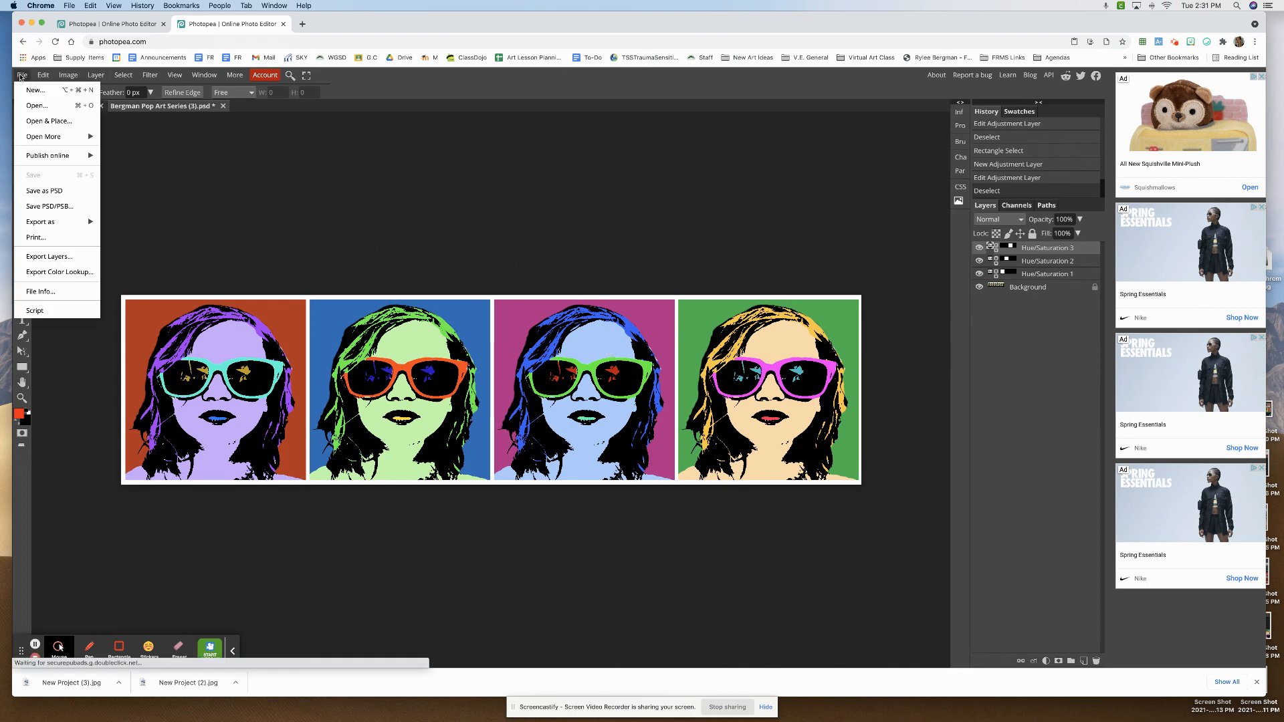
left_click(85, 194)
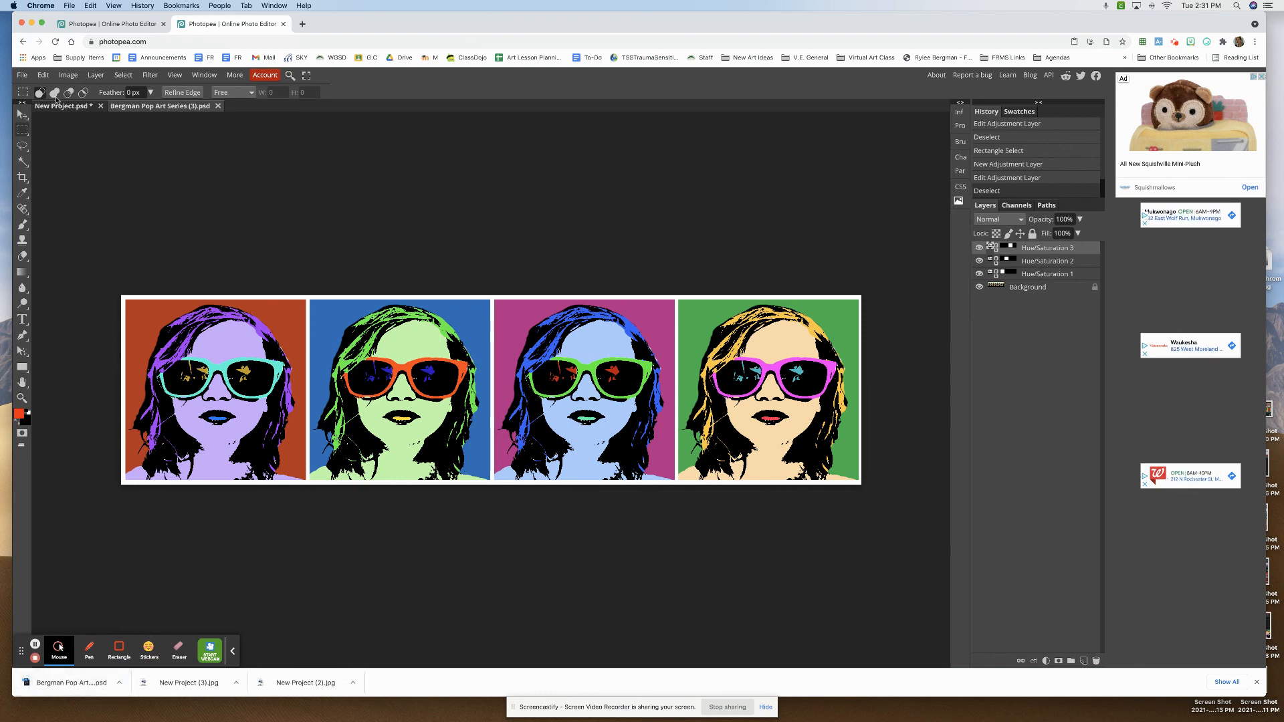
left_click(20, 76)
mouse_move(80, 221)
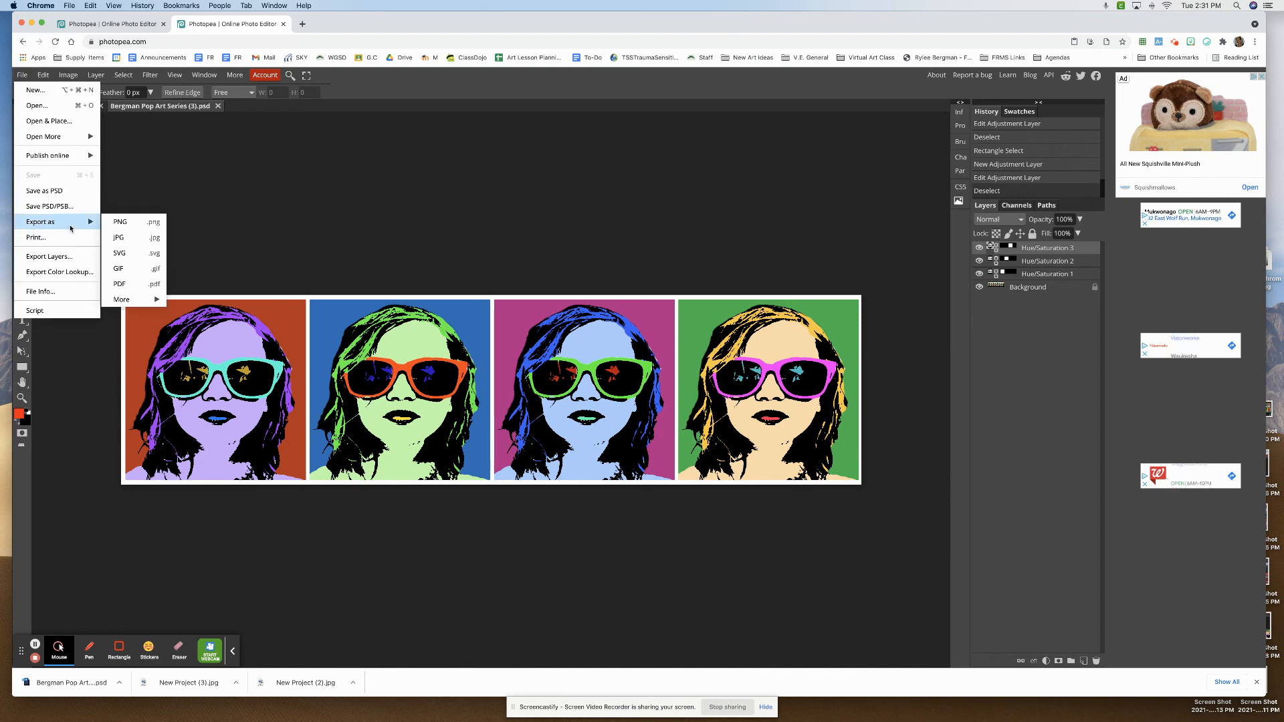
left_click(131, 245)
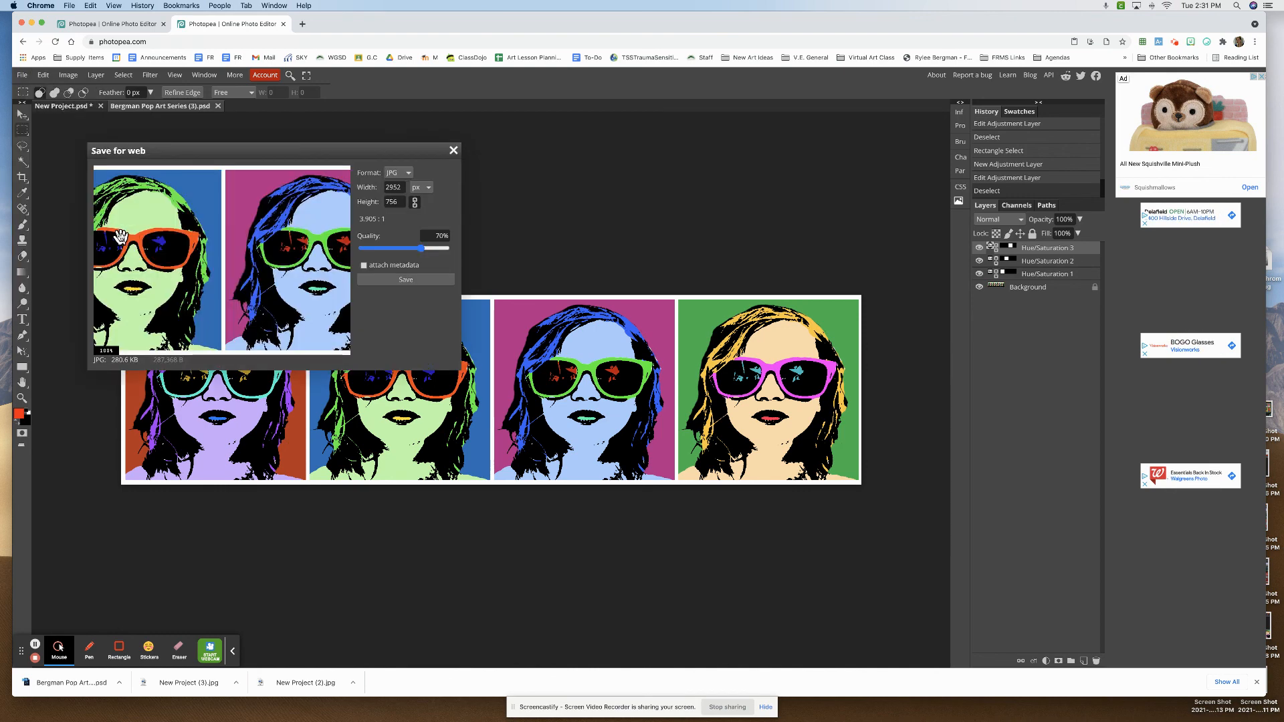
left_click(416, 282)
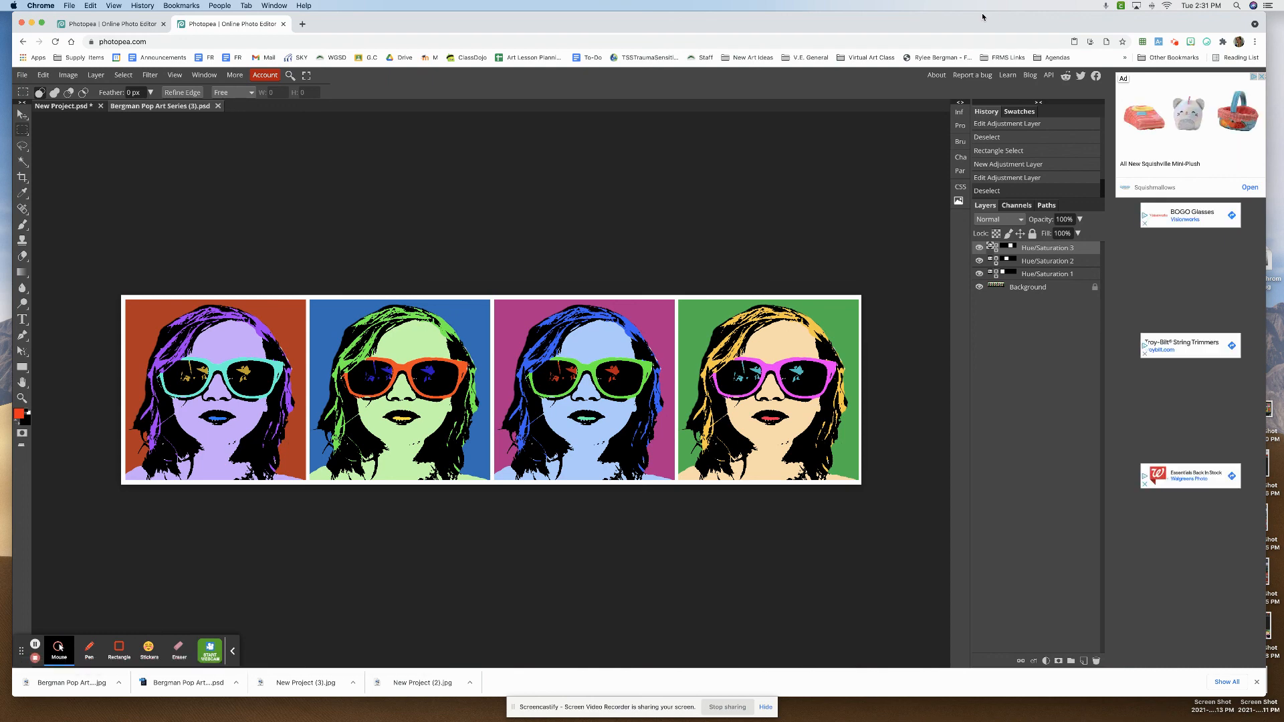
left_click(1175, 43)
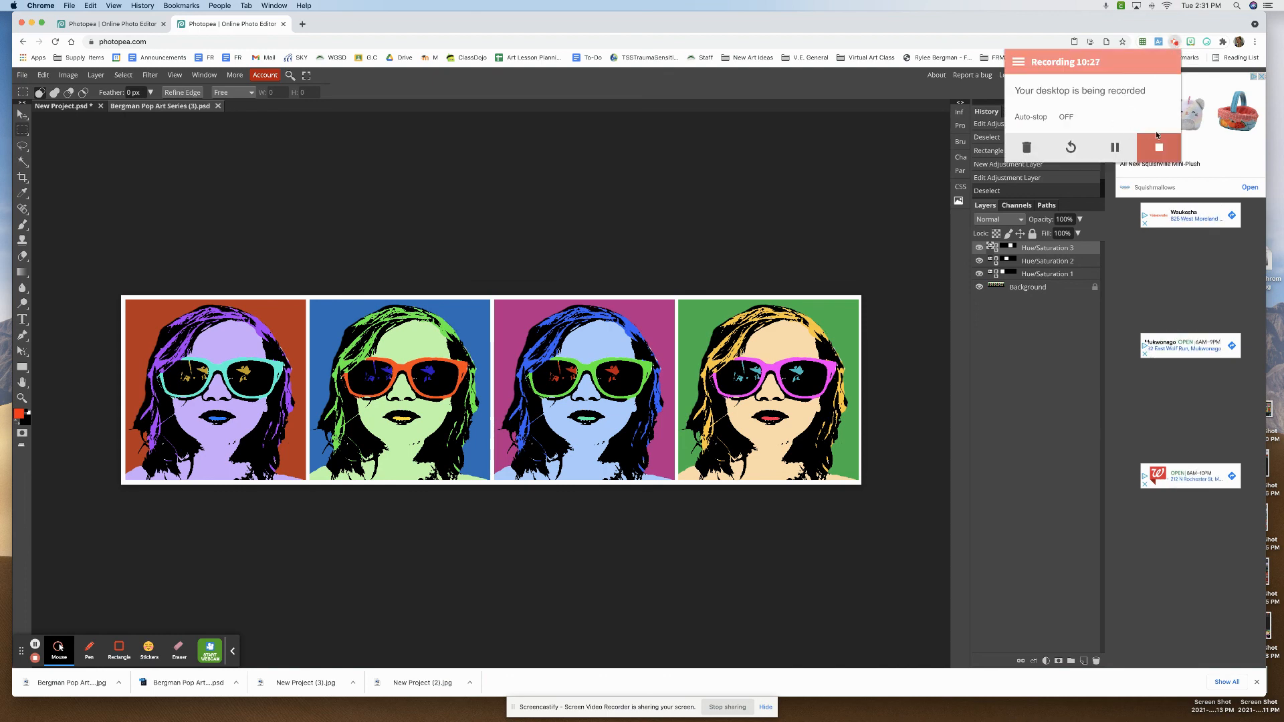